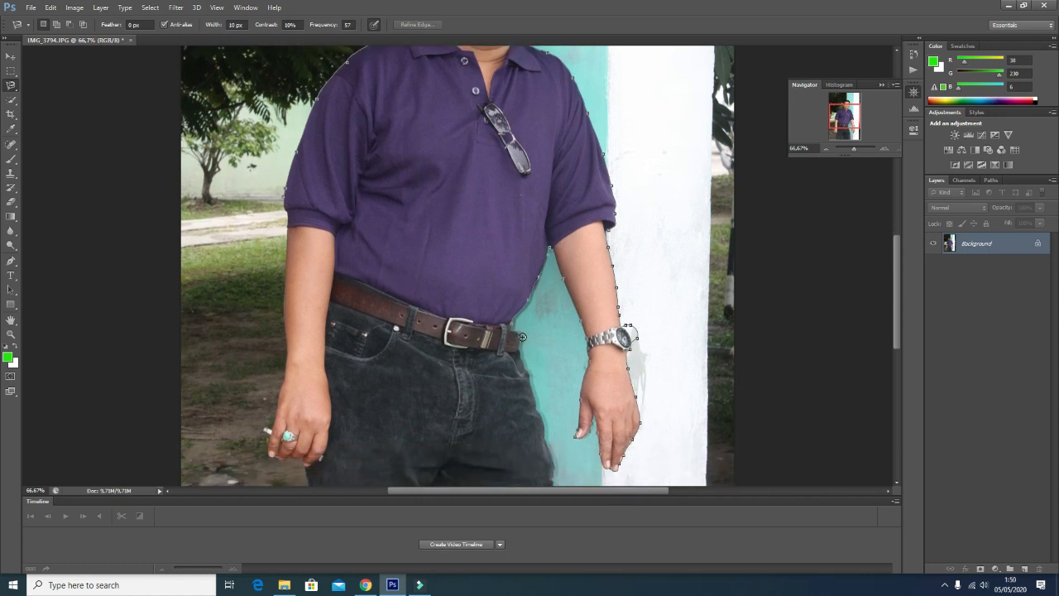
Close the lasso selection around the man, copy it to a new layer and hide the Background layer.
{"action": "key", "text": "Return"}
{"action": "key", "text": "ctrl+j"}
{"action": "left_click", "coordinate": [933, 264]}
Remove the leftover background beside the ear and neck of the cutout, clear the selection and clean the edge with the Eraser.
{"action": "scroll", "coordinate": [457, 248], "scroll_direction": "up", "scroll_amount": 5}
{"action": "key", "text": "ctrl+plus"}
{"action": "left_click", "coordinate": [432, 117]}
{"action": "left_click", "coordinate": [432, 115]}
{"action": "key", "text": "Delete"}
{"action": "key", "text": "ctrl+d"}
{"action": "key", "text": "e"}
{"action": "mouse_move", "coordinate": [335, 174]}
{"action": "left_mouse_down"}
{"action": "mouse_move", "coordinate": [385, 159]}
{"action": "mouse_move", "coordinate": [428, 126]}
{"action": "left_mouse_up"}
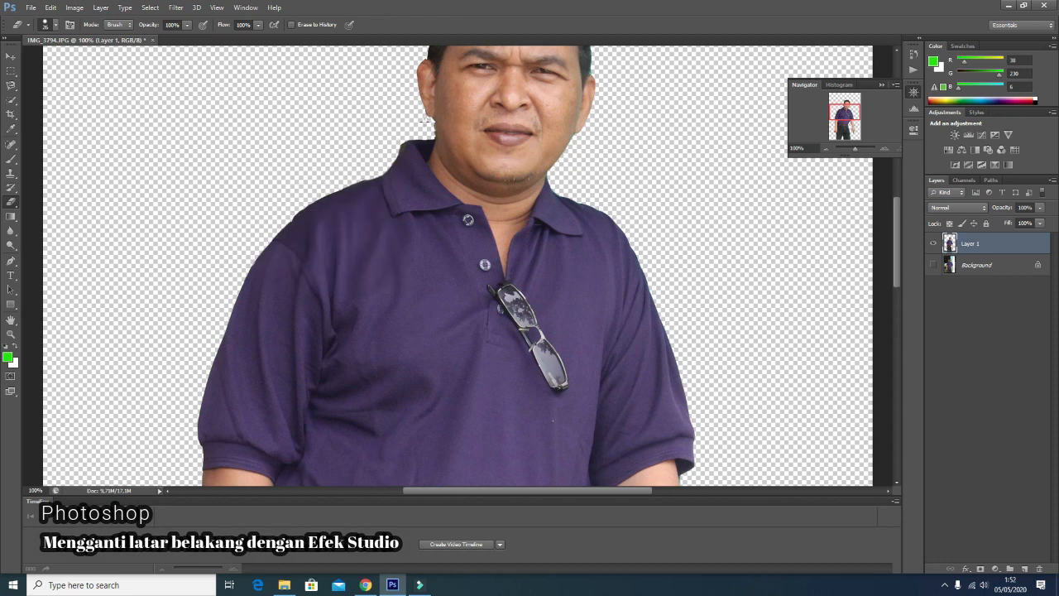
Reduce the Eraser size to 13 px and erase the leftover background between the trouser legs.
{"action": "scroll", "coordinate": [400, 124], "scroll_direction": "down", "scroll_amount": 6}
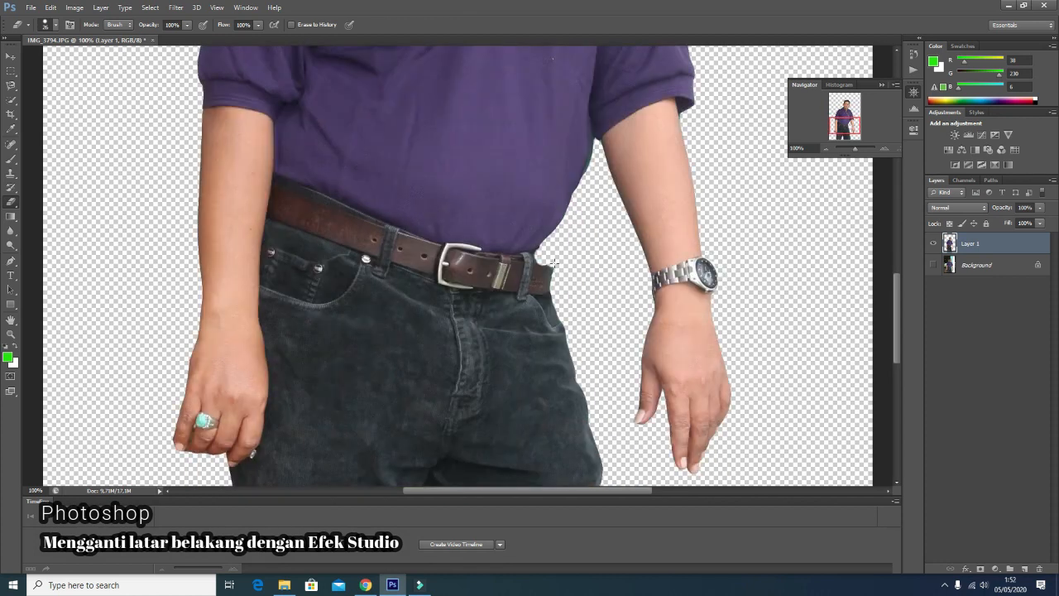
{"action": "scroll", "coordinate": [68, 194], "scroll_direction": "down", "scroll_amount": 4}
{"action": "key", "text": "l"}
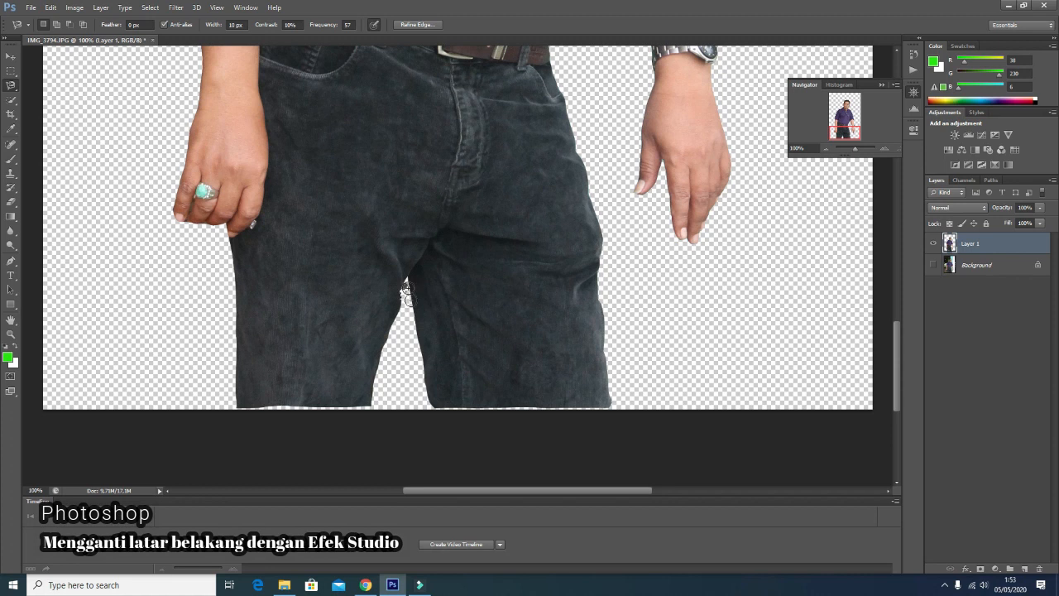
{"action": "left_click", "coordinate": [11, 201]}
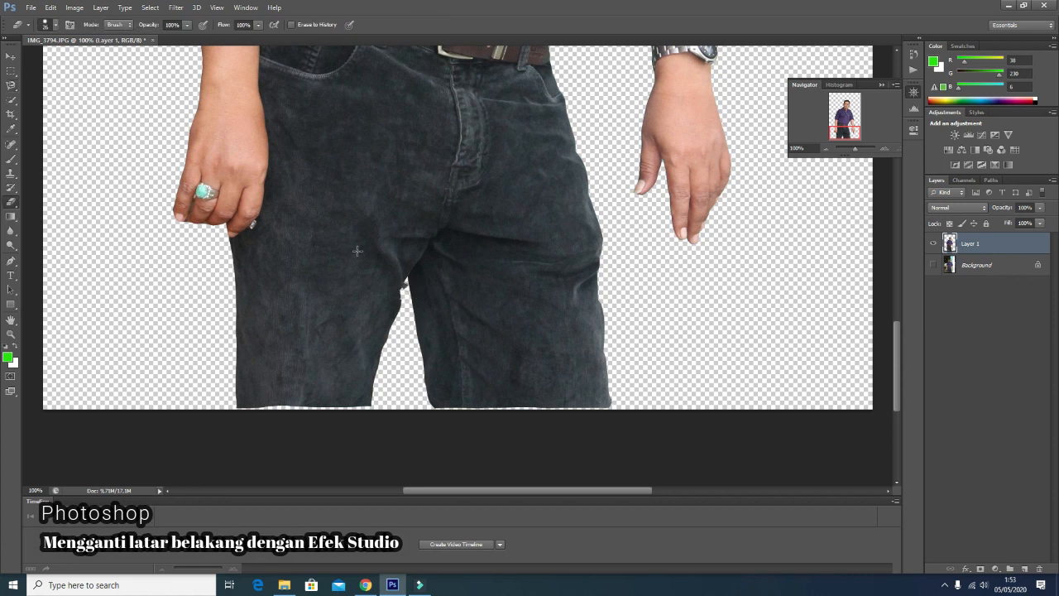
{"action": "right_click", "coordinate": [408, 326]}
{"action": "left_click_drag", "start_coordinate": [432, 353], "coordinate": [425, 353]}
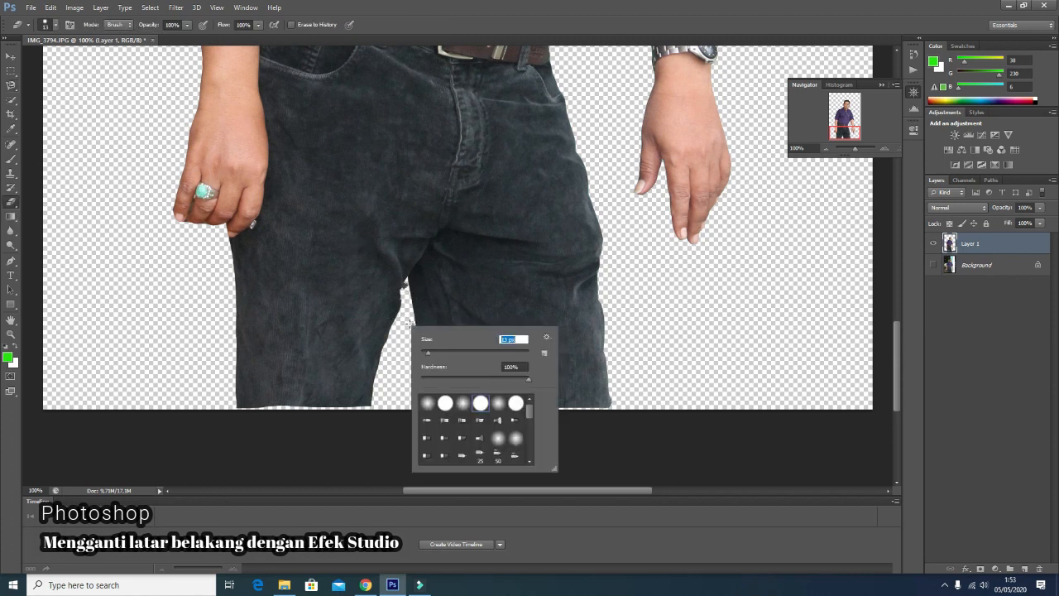
{"action": "left_click", "coordinate": [408, 311]}
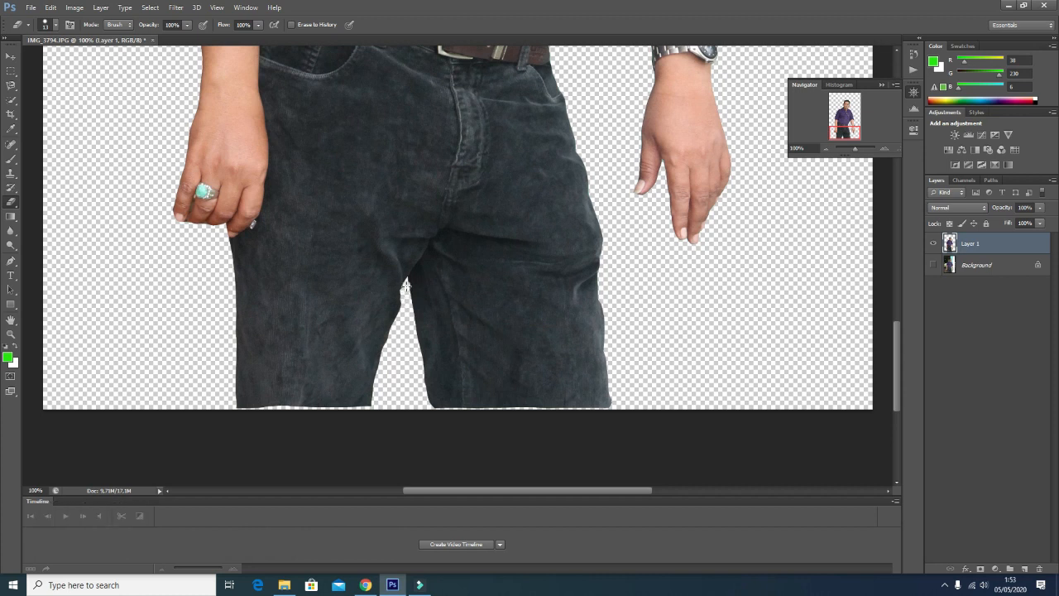
Inspect the cutout's edges from trousers to head for leftover background and view the whole figure.
{"action": "scroll", "coordinate": [403, 327], "scroll_direction": "down", "scroll_amount": 3}
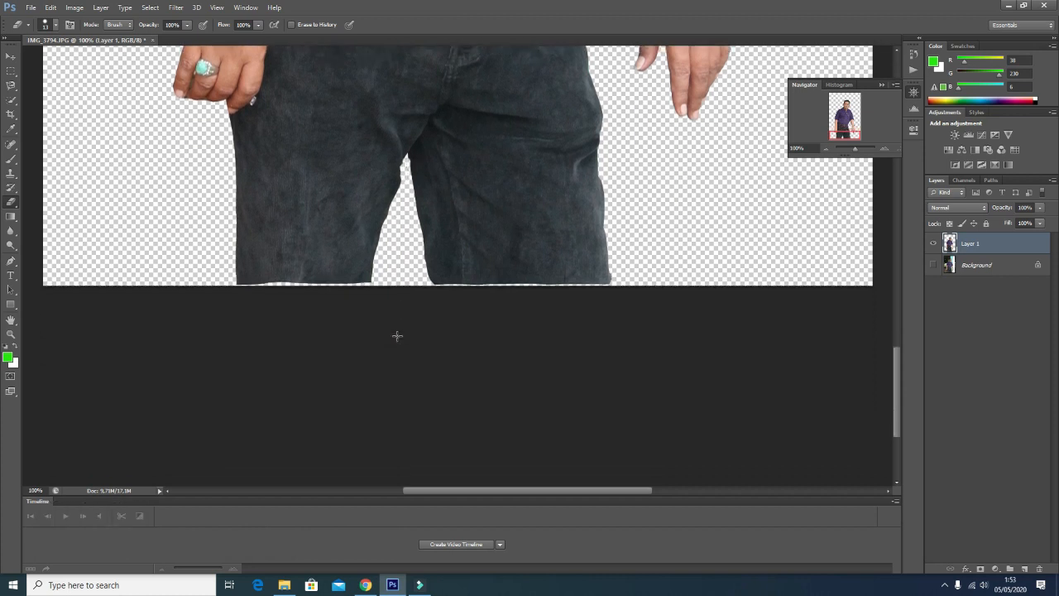
{"action": "scroll", "coordinate": [396, 335], "scroll_direction": "up", "scroll_amount": 4}
{"action": "scroll", "coordinate": [397, 335], "scroll_direction": "up", "scroll_amount": 4}
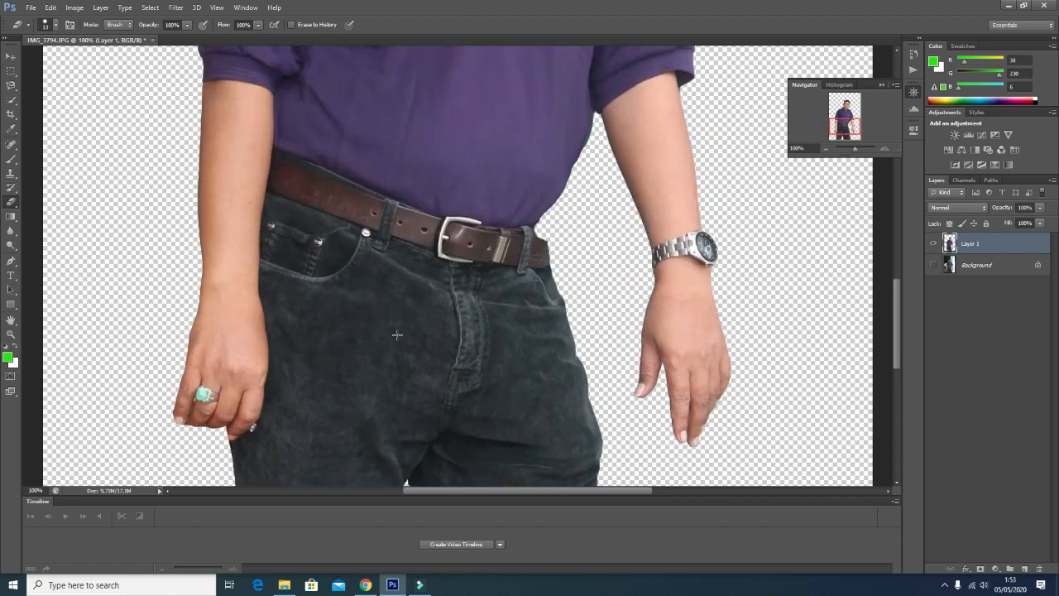
{"action": "scroll", "coordinate": [397, 334], "scroll_direction": "up", "scroll_amount": 1}
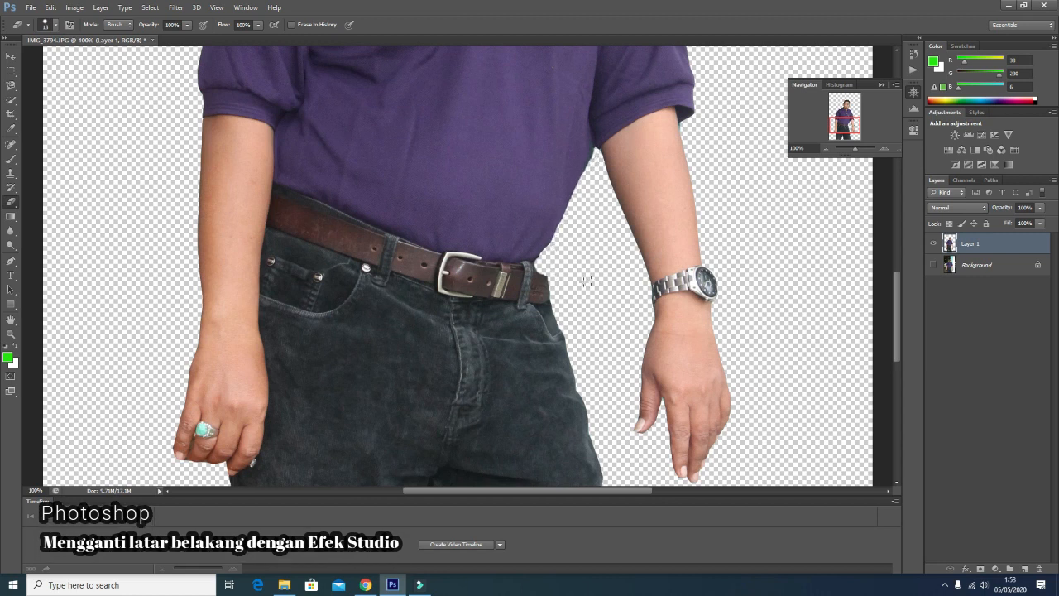
{"action": "scroll", "coordinate": [588, 281], "scroll_direction": "up", "scroll_amount": 10}
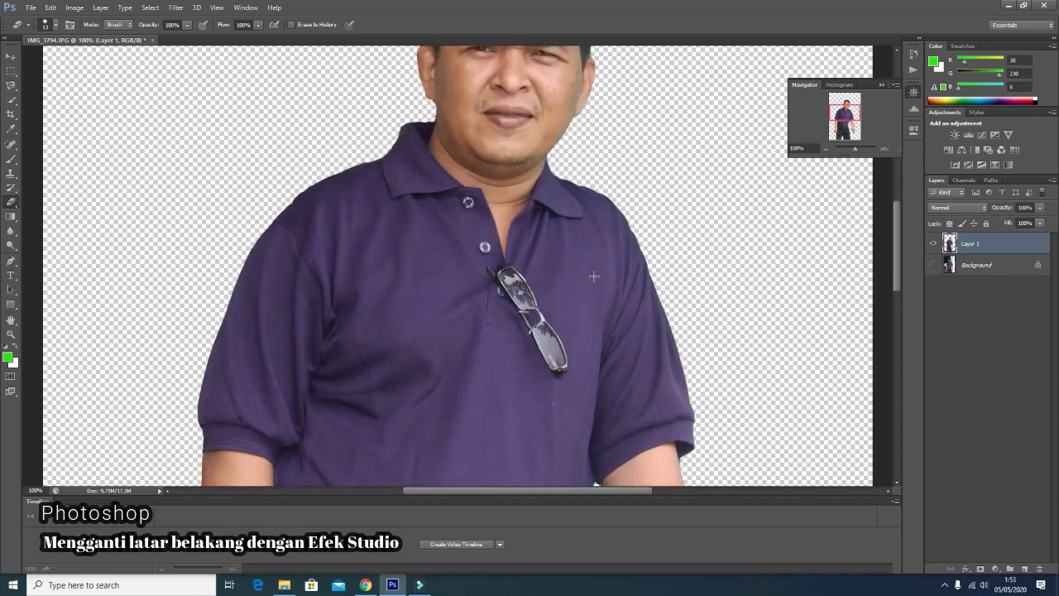
{"action": "scroll", "coordinate": [593, 276], "scroll_direction": "up", "scroll_amount": 4}
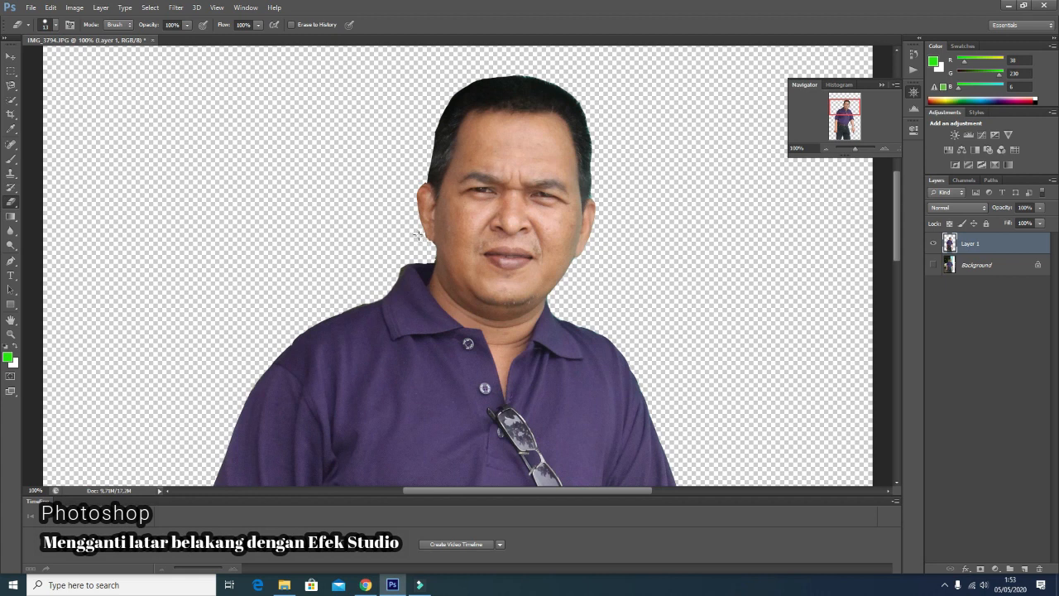
{"action": "scroll", "coordinate": [457, 265], "scroll_direction": "up", "scroll_amount": 2}
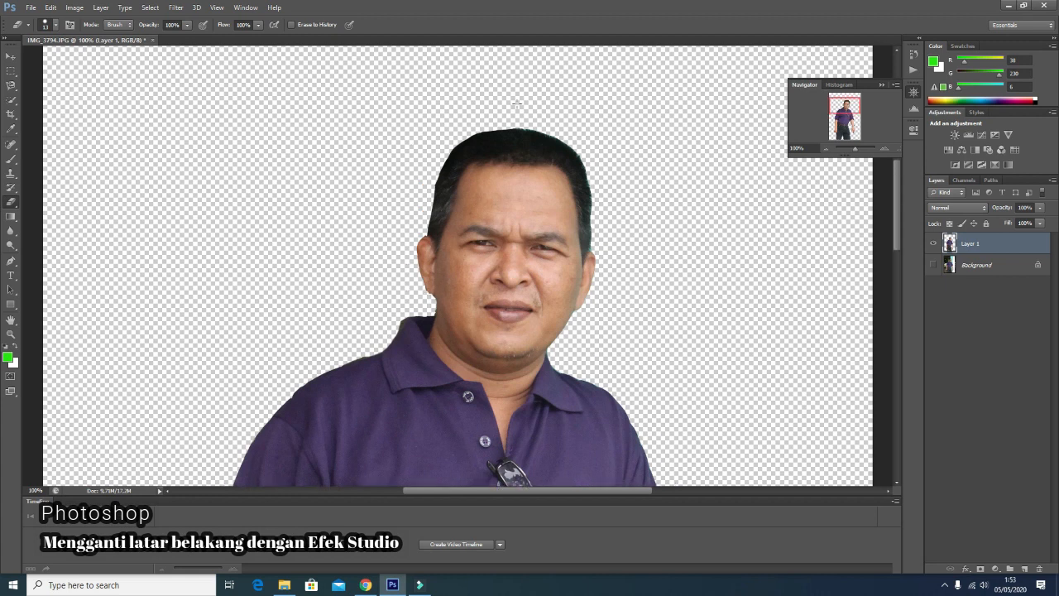
{"action": "scroll", "coordinate": [622, 116], "scroll_direction": "down", "scroll_amount": 9}
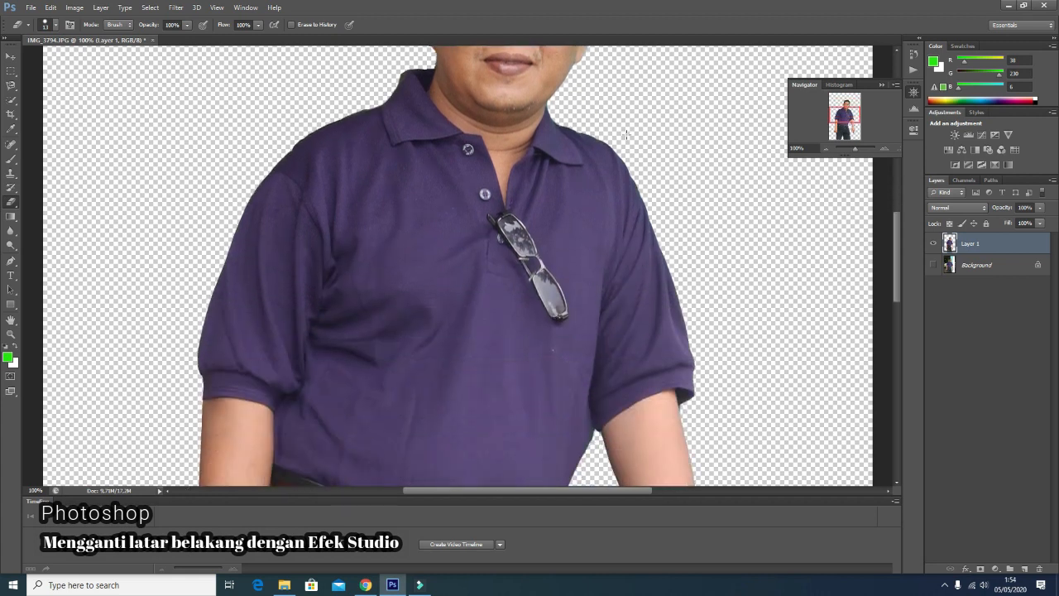
{"action": "scroll", "coordinate": [626, 134], "scroll_direction": "down", "scroll_amount": 10}
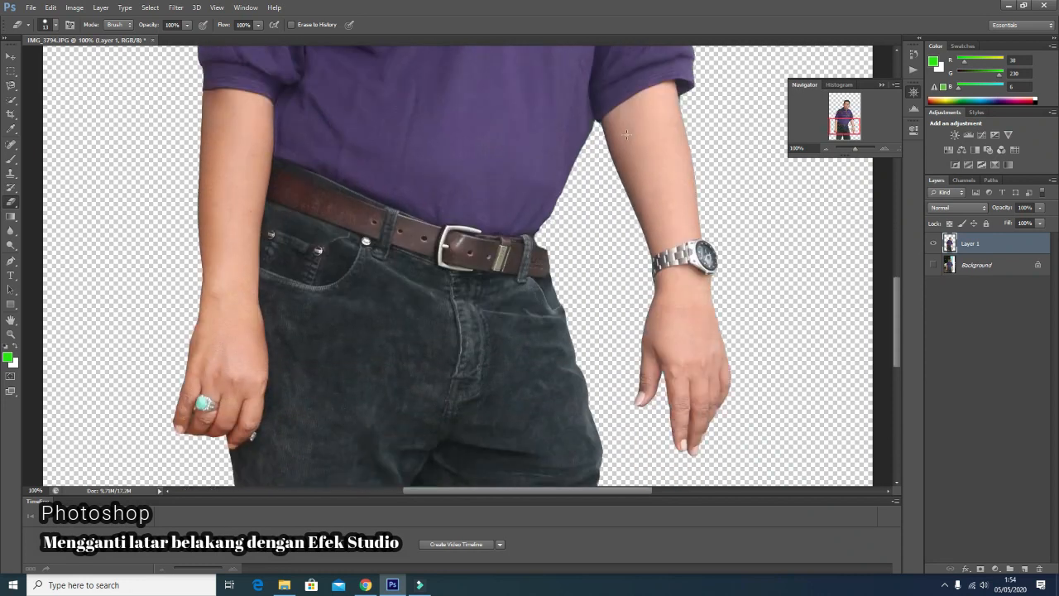
{"action": "scroll", "coordinate": [626, 134], "scroll_direction": "down", "scroll_amount": 1}
{"action": "left_click", "coordinate": [845, 149]}
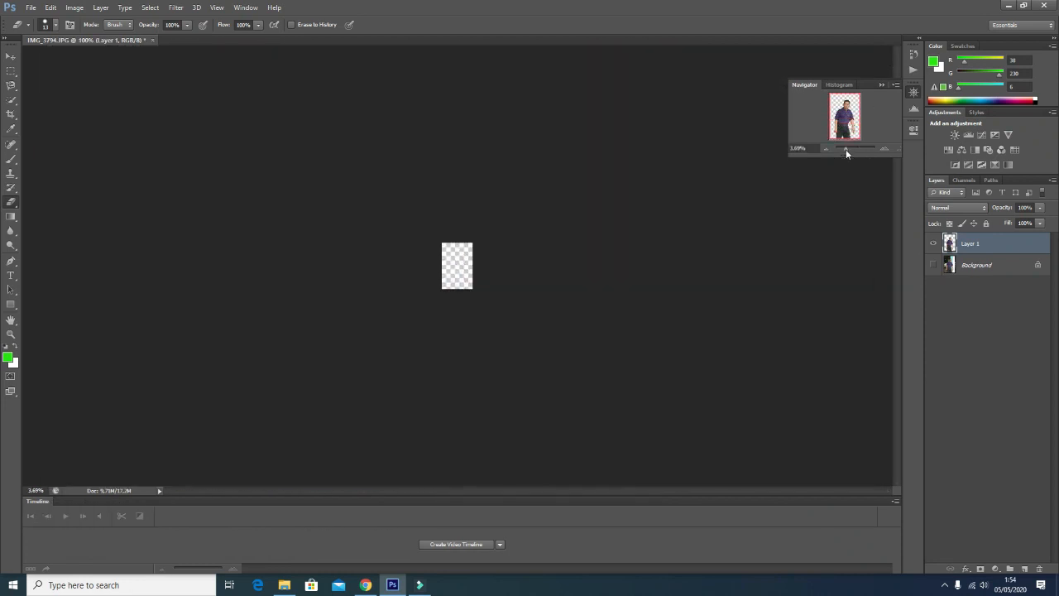
{"action": "left_click", "coordinate": [882, 148]}
{"action": "left_click", "coordinate": [882, 149]}
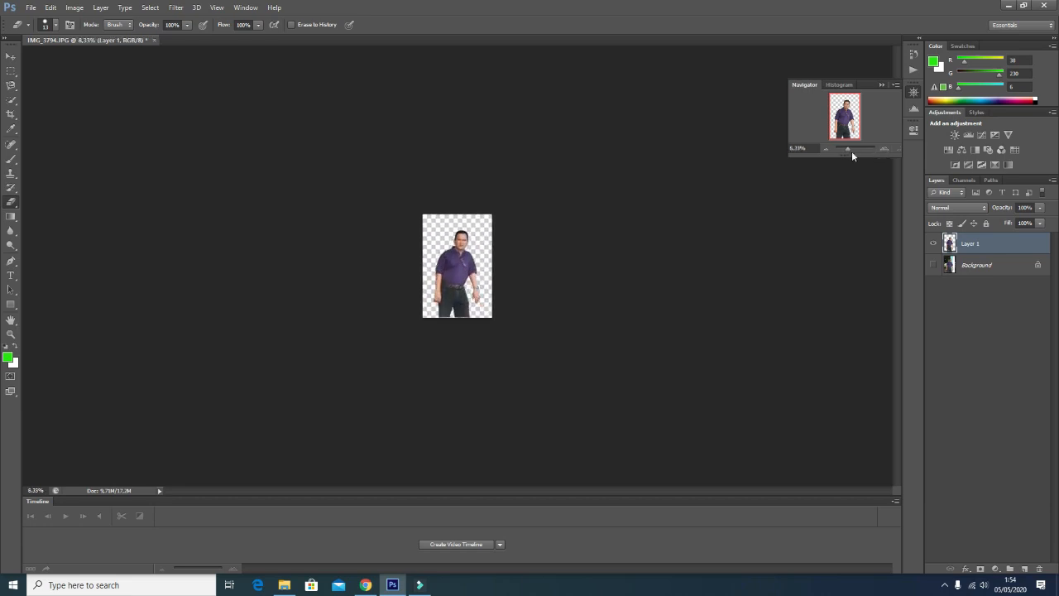
{"action": "left_click", "coordinate": [851, 149]}
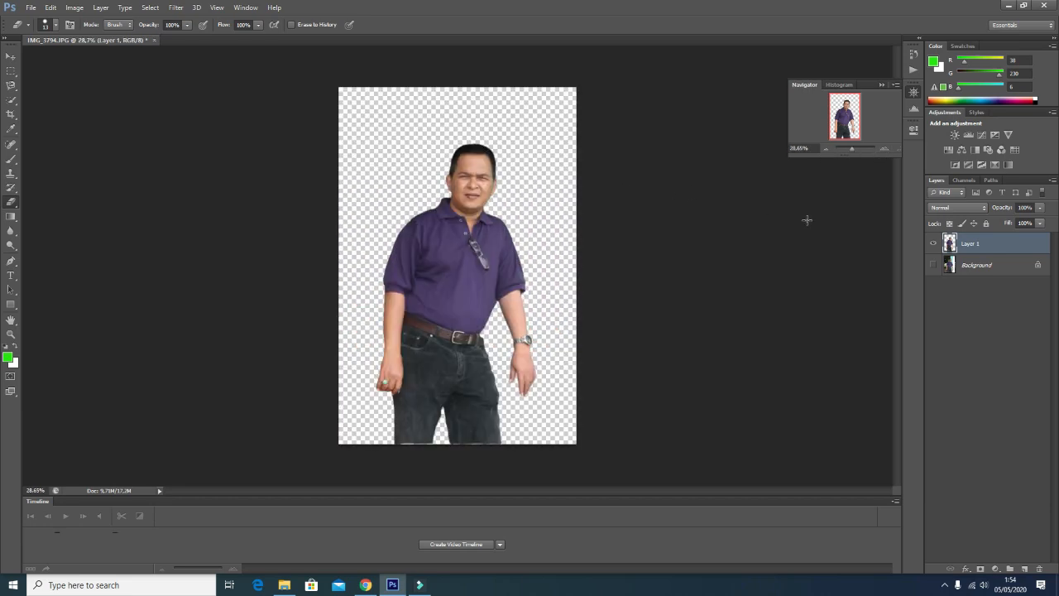
Fill the Background layer with dark green 136b05 as the foreground color and make the layer visible.
{"action": "left_click", "coordinate": [992, 265]}
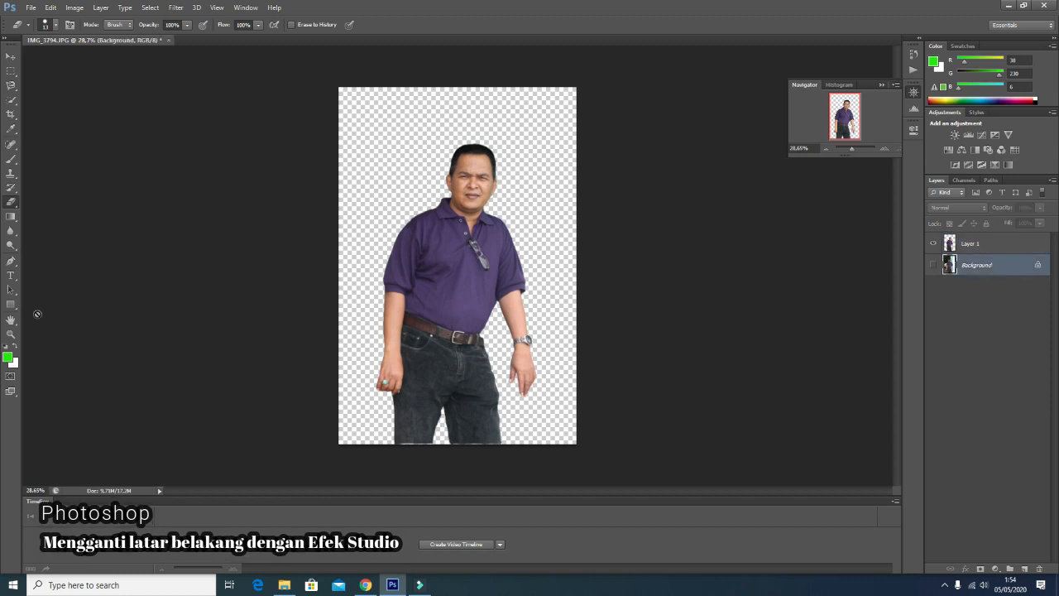
{"action": "left_click", "coordinate": [7, 357]}
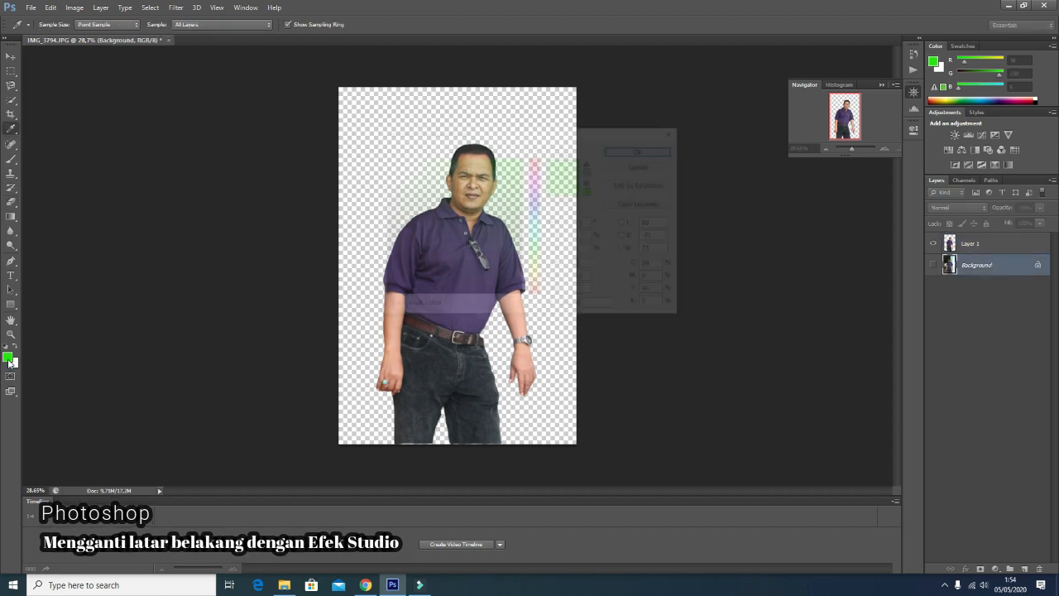
{"action": "left_click", "coordinate": [515, 237]}
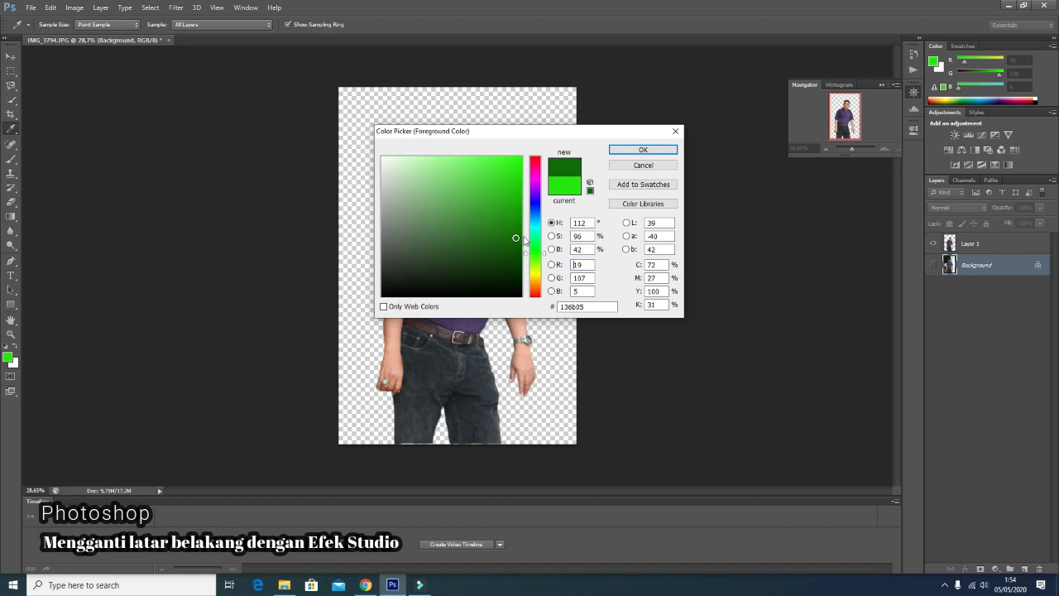
{"action": "left_click", "coordinate": [626, 148]}
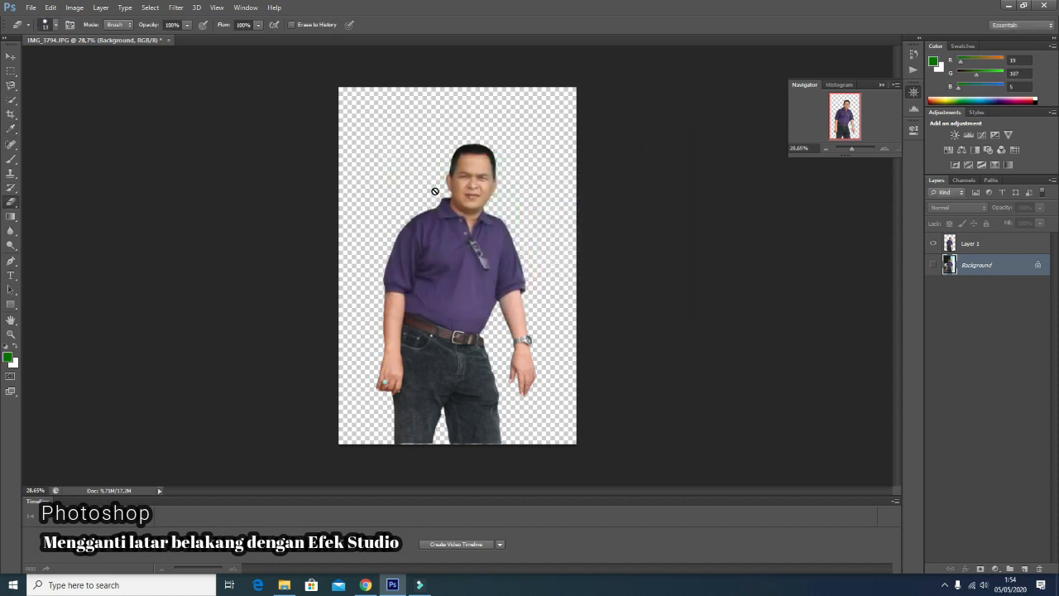
{"action": "key", "text": "alt+BackSpace"}
{"action": "left_click", "coordinate": [933, 265]}
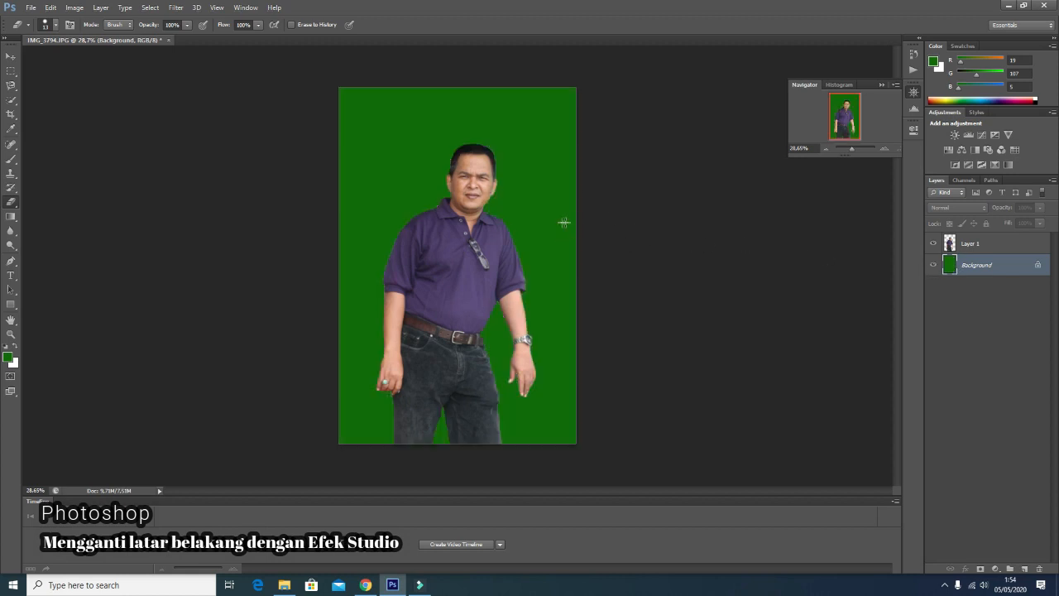
Move the man on Layer 1 slightly down and to the right over the green background, and deselect the layer.
{"action": "left_click", "coordinate": [8, 59]}
{"action": "left_click", "coordinate": [985, 244]}
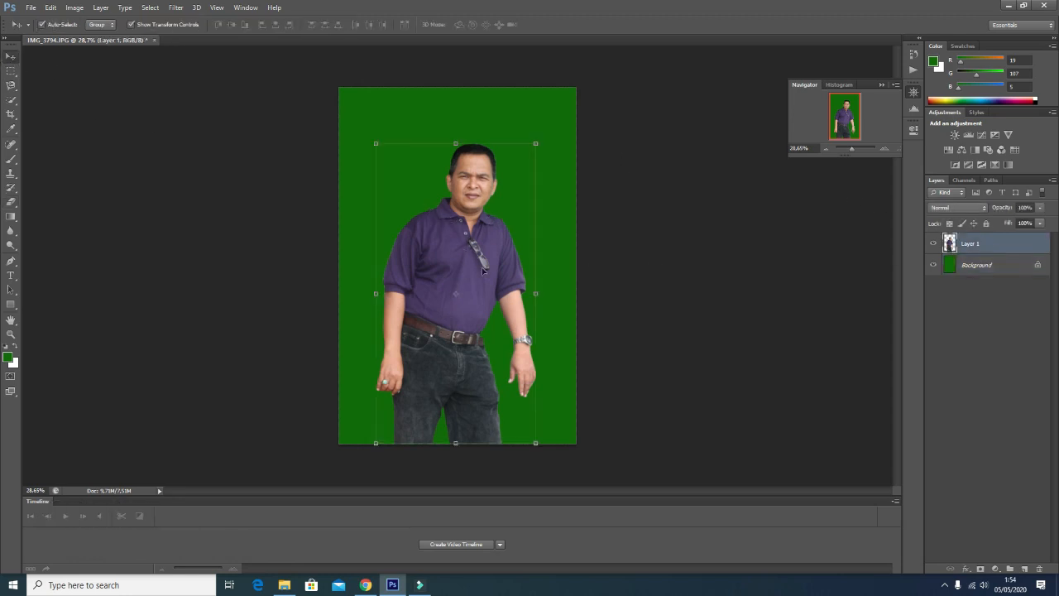
{"action": "left_click_drag", "start_coordinate": [484, 268], "coordinate": [488, 277]}
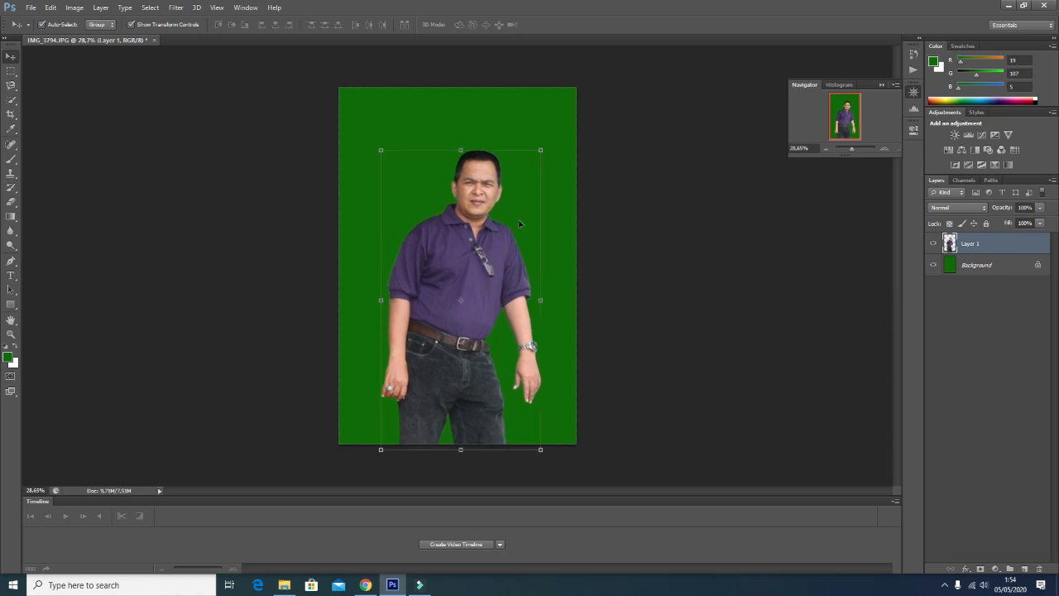
{"action": "left_click", "coordinate": [647, 131]}
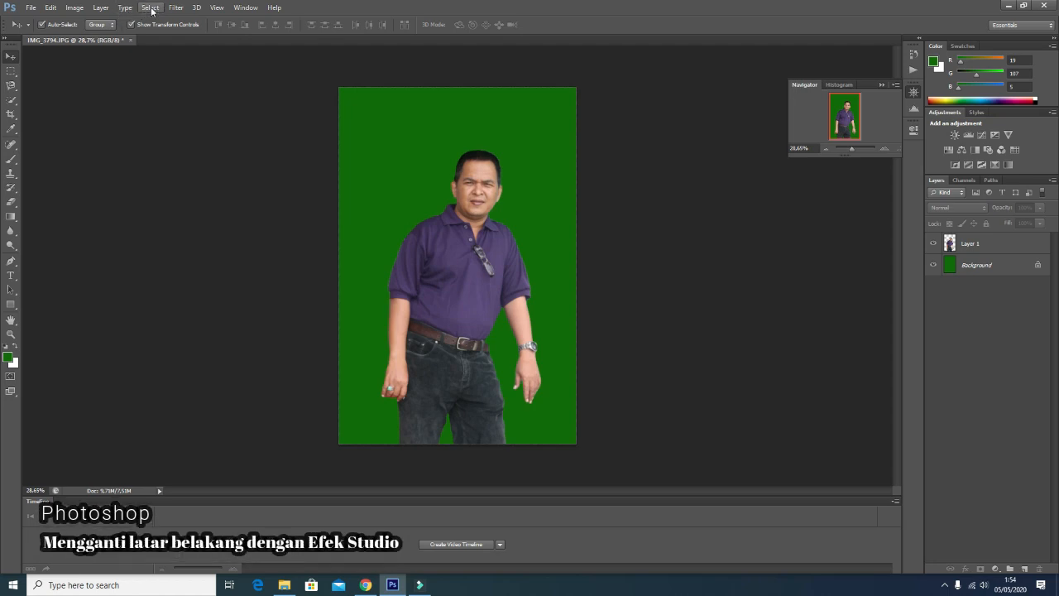
Start the Lighting Effects filter on the Background layer with the RGB Lights preset.
{"action": "left_click", "coordinate": [176, 7]}
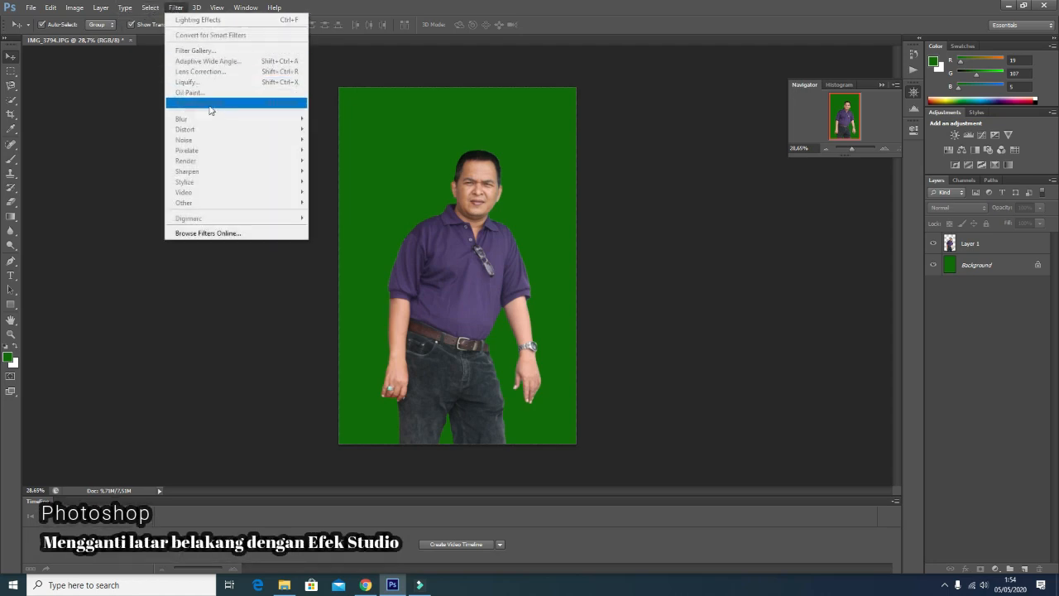
{"action": "left_click", "coordinate": [670, 273]}
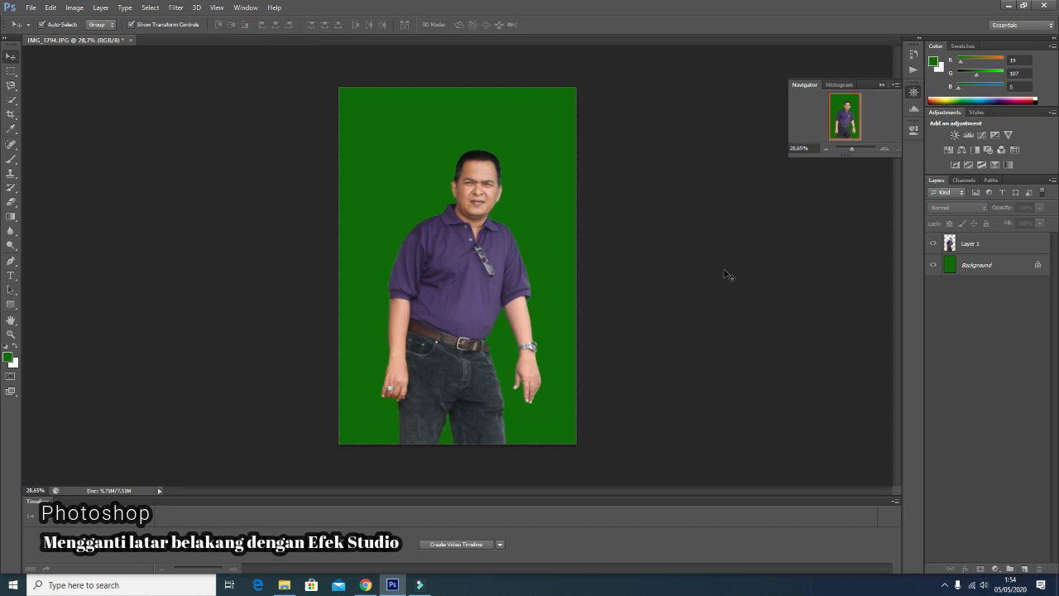
{"action": "left_click", "coordinate": [1002, 269]}
{"action": "left_click", "coordinate": [175, 7]}
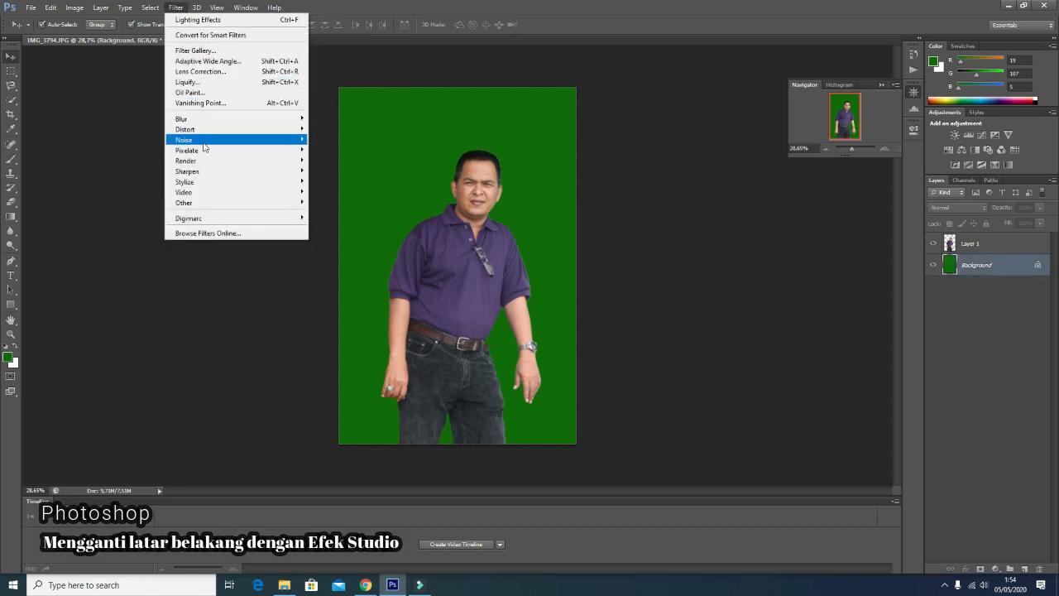
{"action": "mouse_move", "coordinate": [208, 162]}
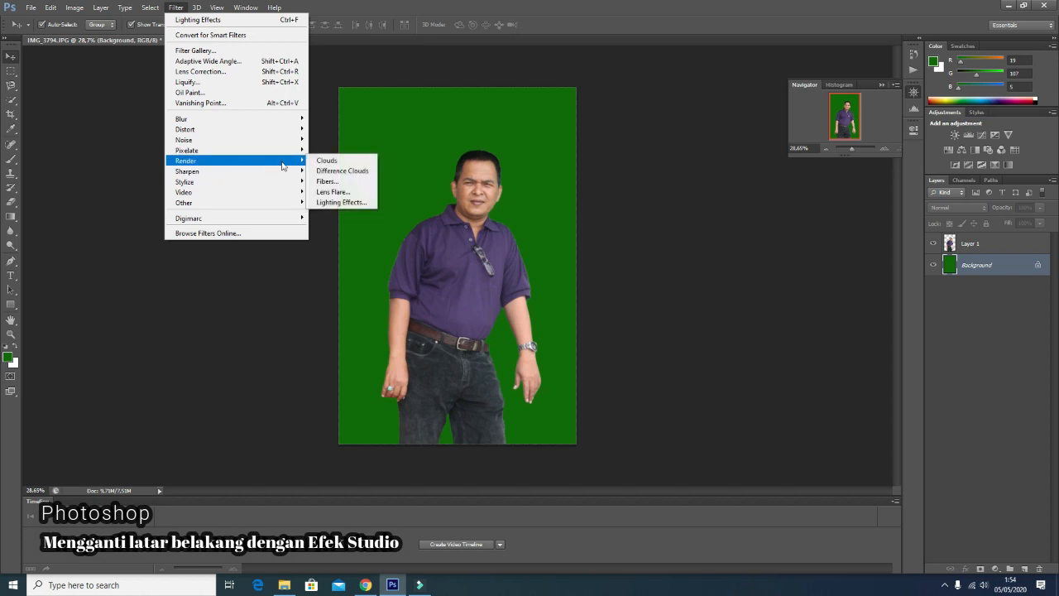
{"action": "left_click", "coordinate": [337, 202]}
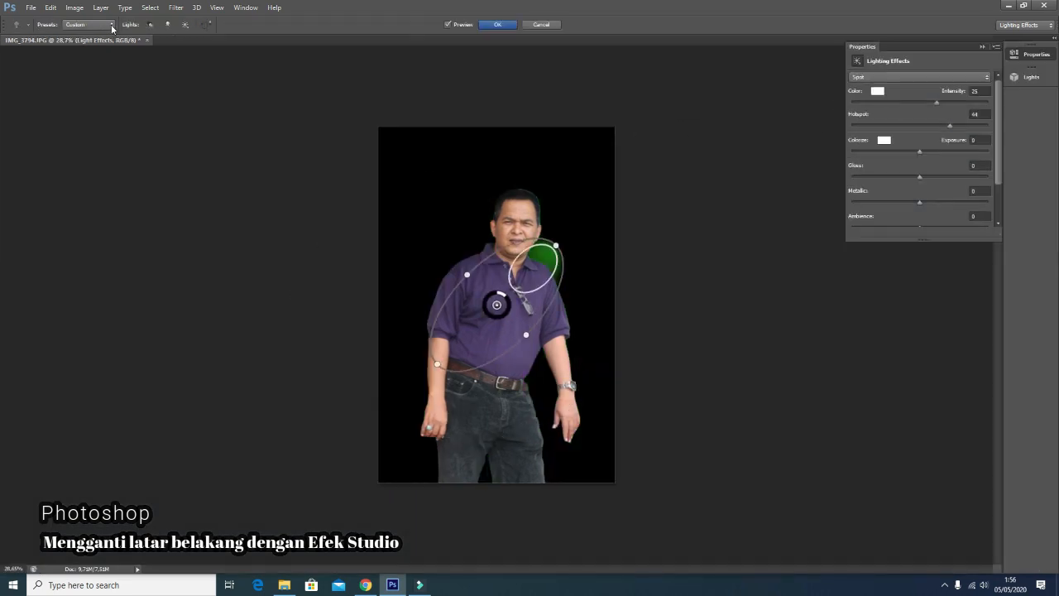
{"action": "left_click", "coordinate": [112, 25]}
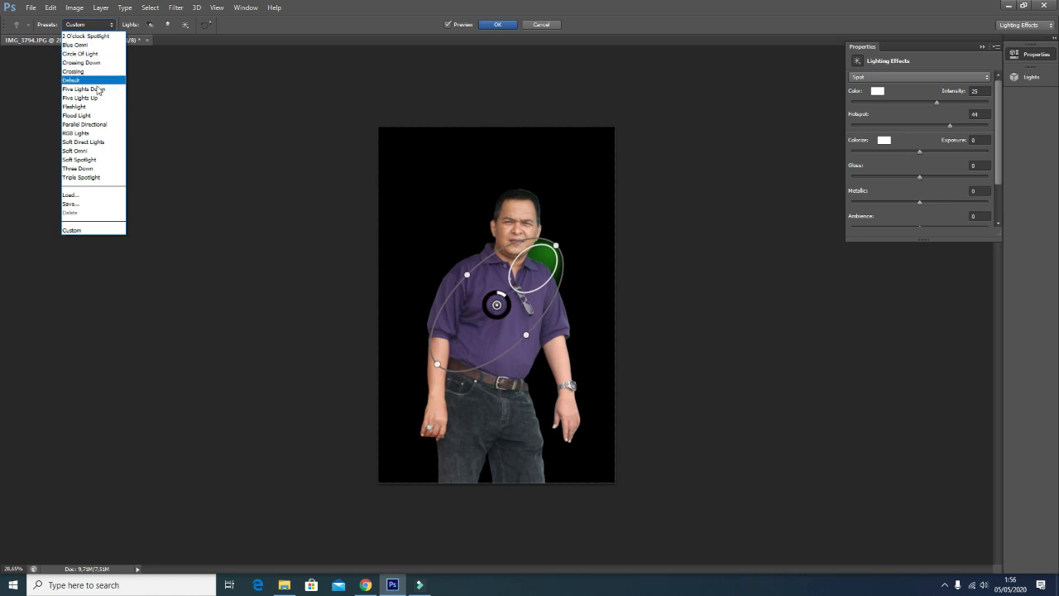
{"action": "left_click", "coordinate": [98, 133]}
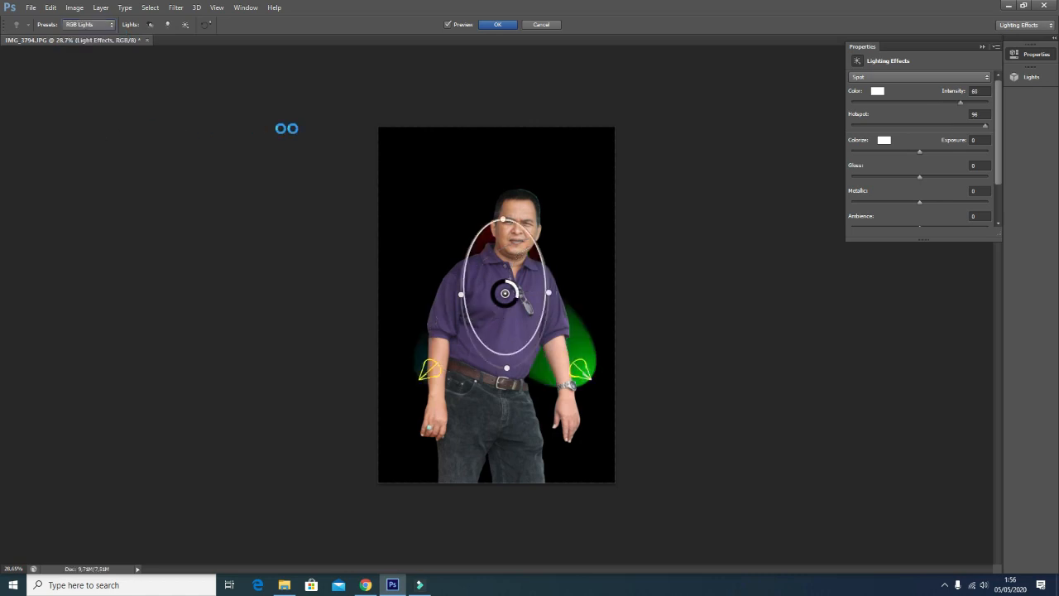
Move the blue spotlight down to the image's lower-left corner and enlarge its ellipse in length and width.
{"action": "left_click", "coordinate": [420, 378]}
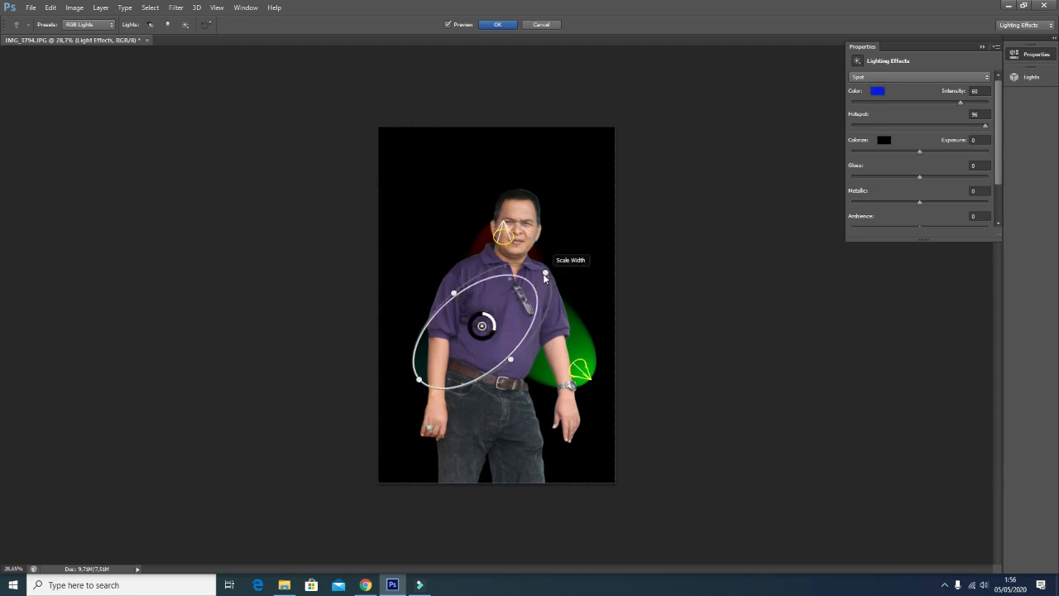
{"action": "left_click_drag", "start_coordinate": [477, 335], "coordinate": [435, 431]}
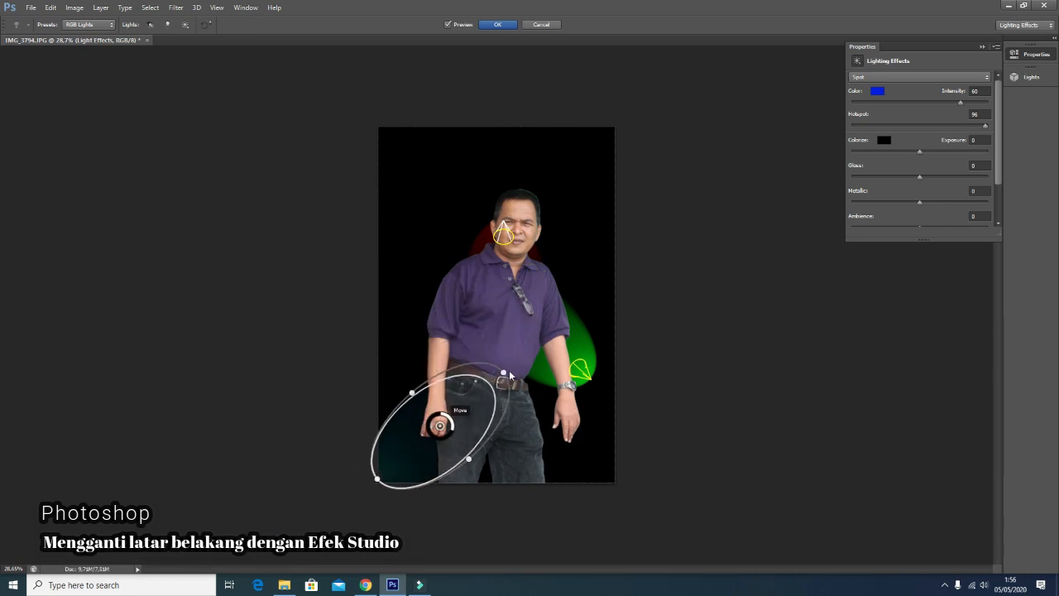
{"action": "left_click_drag", "start_coordinate": [504, 373], "coordinate": [524, 344]}
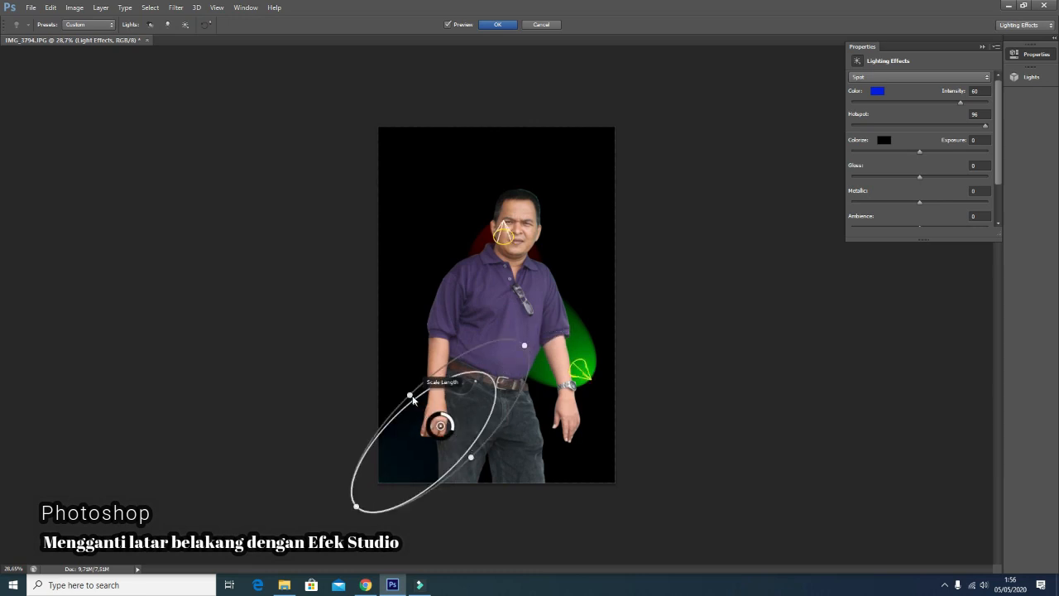
{"action": "left_click_drag", "start_coordinate": [411, 397], "coordinate": [387, 362]}
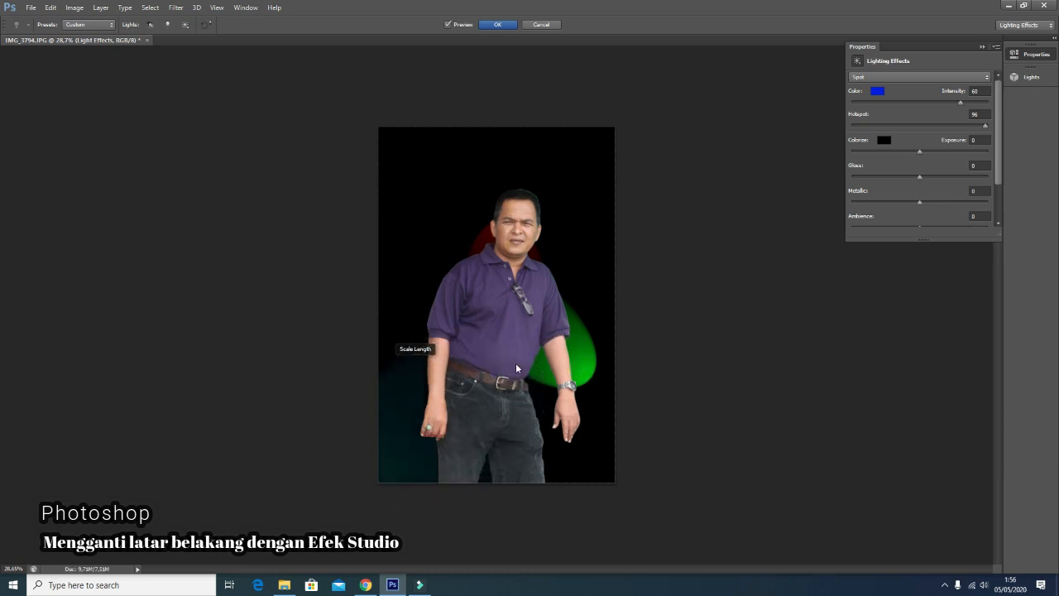
{"action": "left_click_drag", "start_coordinate": [536, 345], "coordinate": [551, 312]}
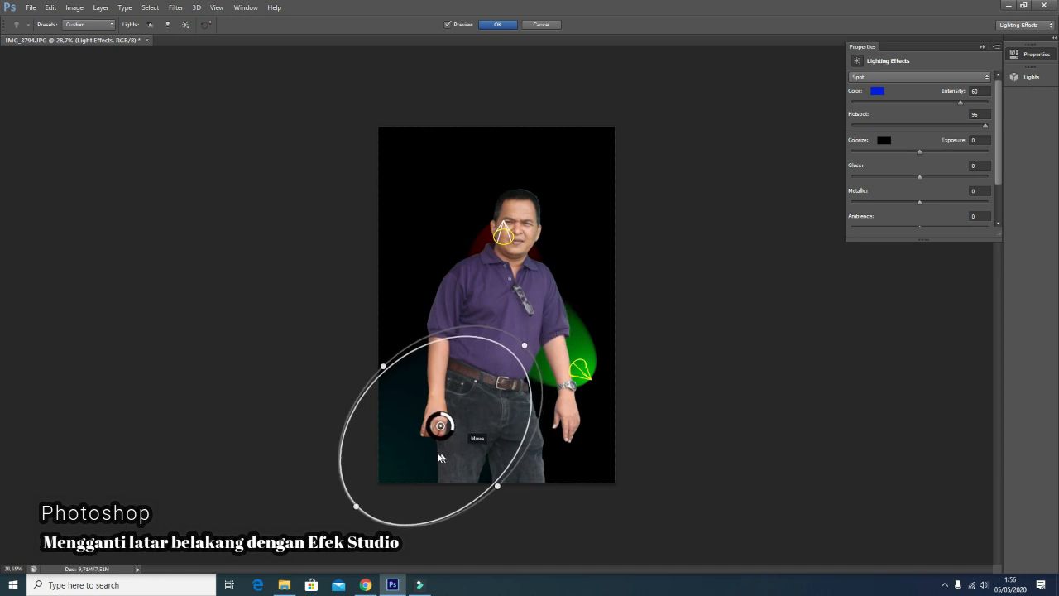
{"action": "left_click_drag", "start_coordinate": [443, 426], "coordinate": [462, 402]}
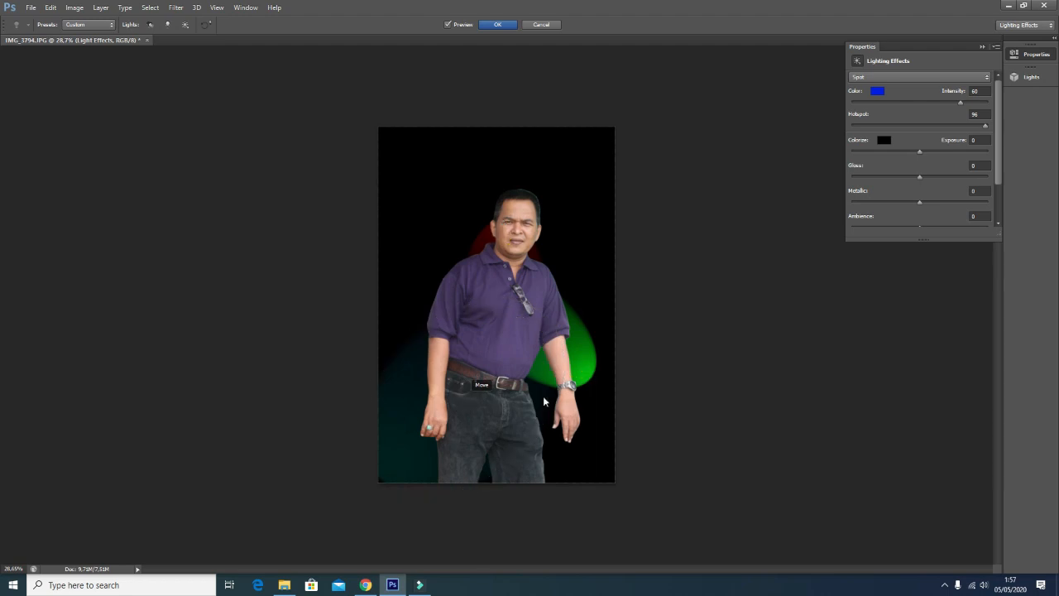
Raise the green spotlight's intensity to 90, enlarge its ellipse and move it to the image's lower-right corner.
{"action": "left_click", "coordinate": [576, 370]}
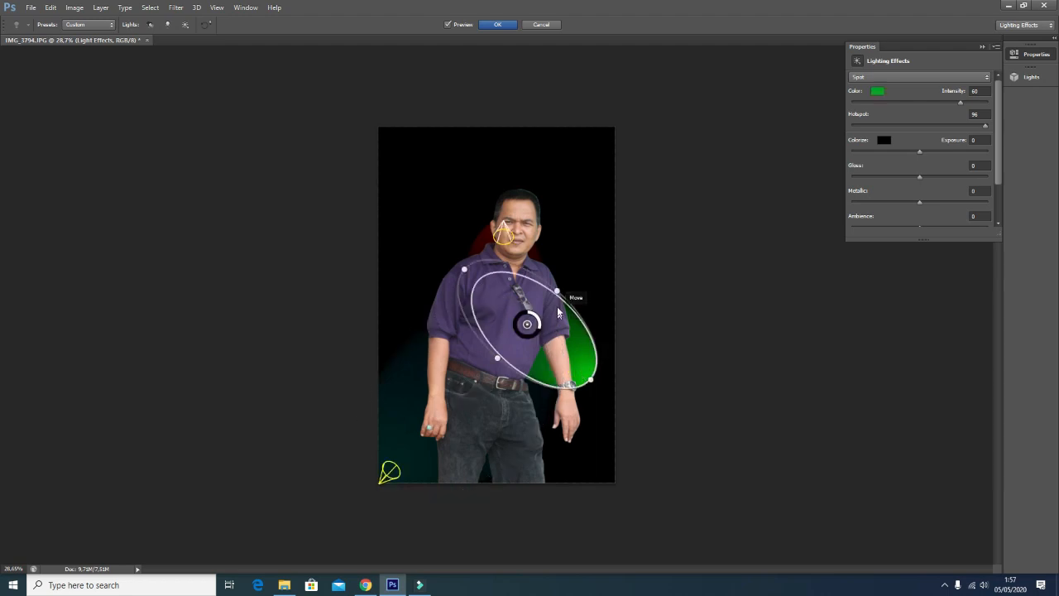
{"action": "left_click_drag", "start_coordinate": [535, 315], "coordinate": [525, 334]}
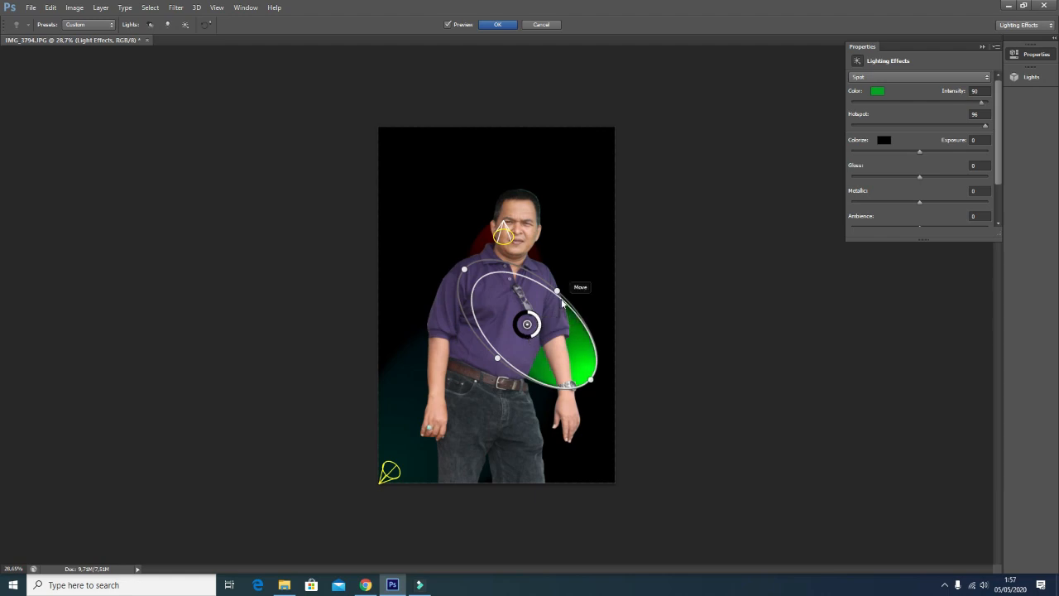
{"action": "left_click_drag", "start_coordinate": [557, 291], "coordinate": [432, 219]}
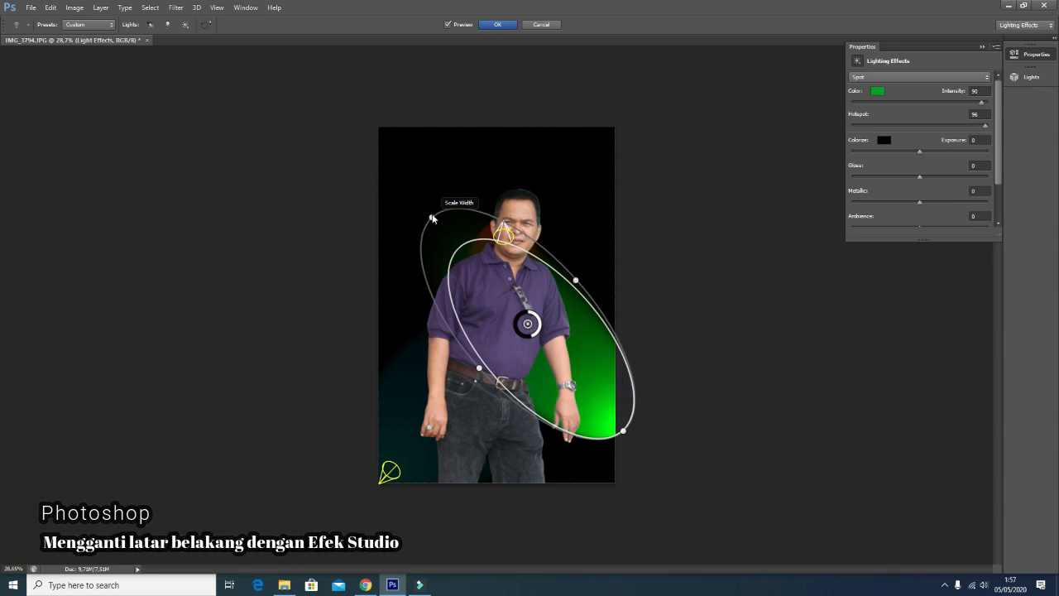
{"action": "left_click_drag", "start_coordinate": [525, 324], "coordinate": [518, 374]}
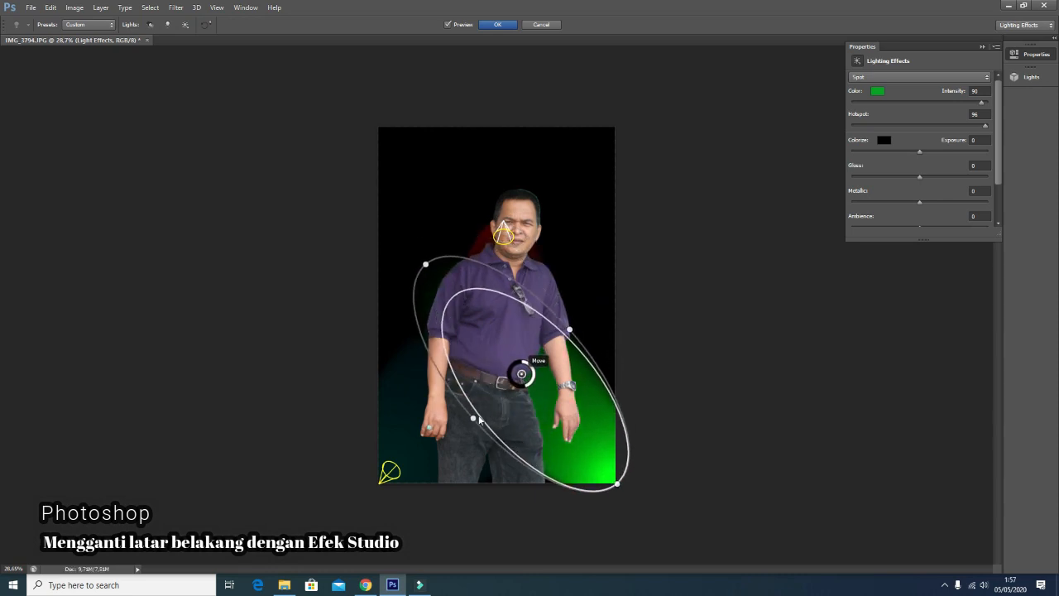
Raise the blue spotlight's intensity to 100 and reposition it to shine diagonally down from the image's upper-left corner.
{"action": "left_click", "coordinate": [420, 449]}
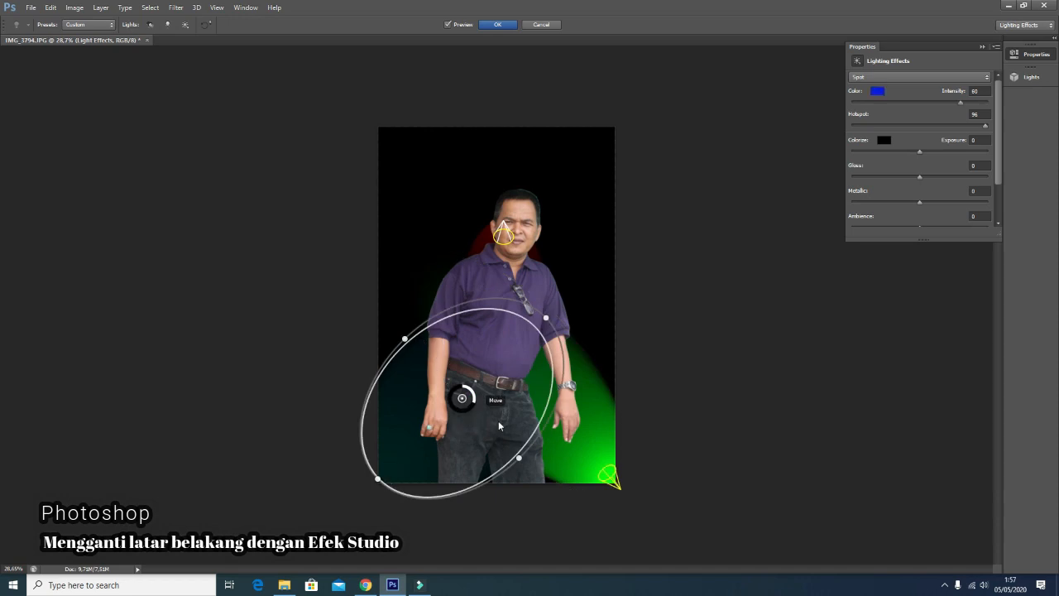
{"action": "left_click_drag", "start_coordinate": [469, 405], "coordinate": [459, 405]}
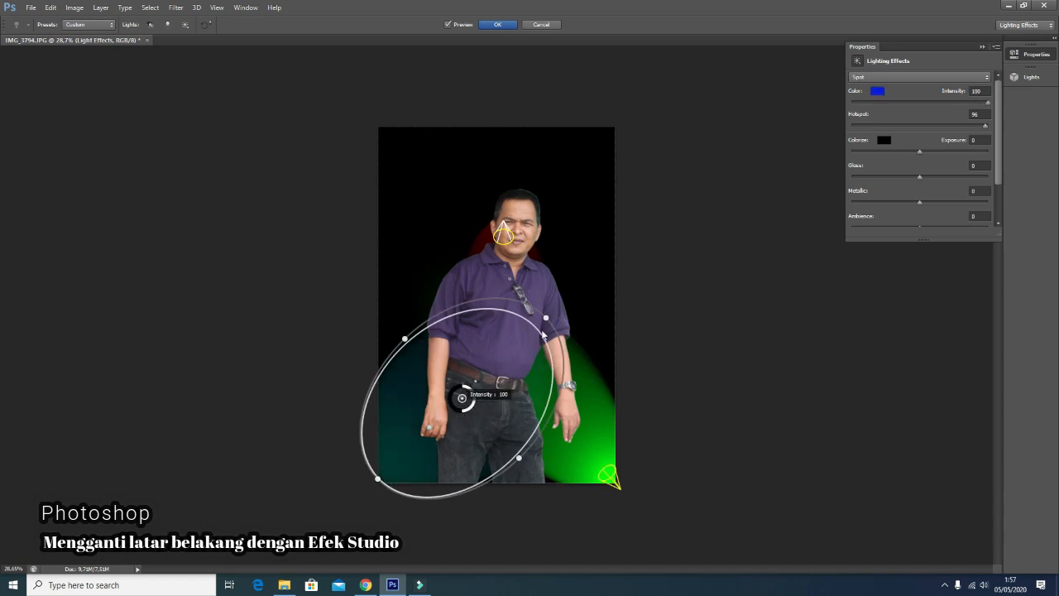
{"action": "left_click_drag", "start_coordinate": [546, 326], "coordinate": [507, 179]}
{"action": "left_click_drag", "start_coordinate": [510, 162], "coordinate": [531, 147]}
{"action": "left_click_drag", "start_coordinate": [574, 210], "coordinate": [520, 318]}
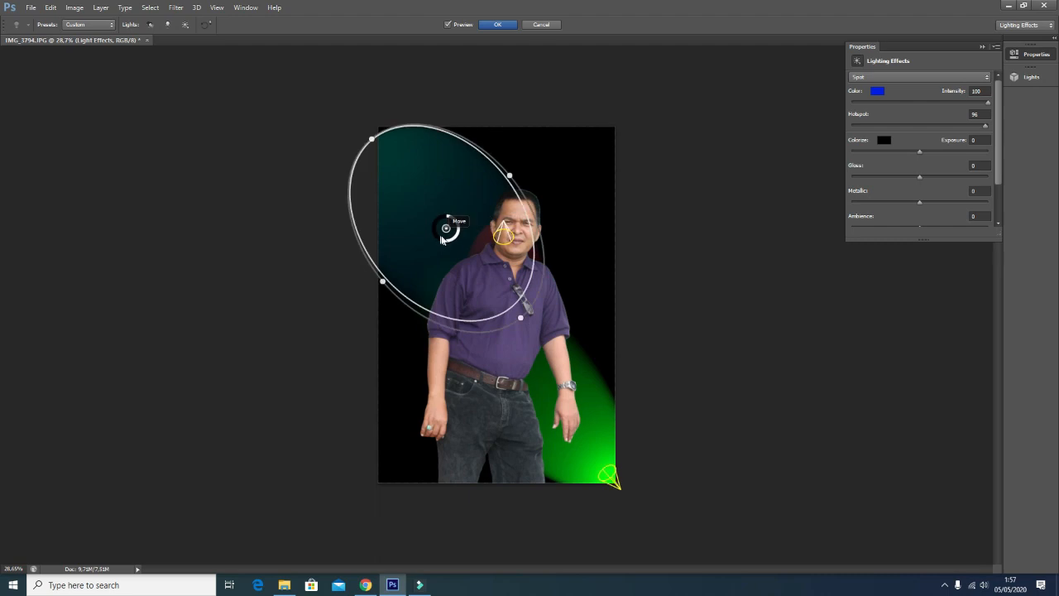
{"action": "key", "text": "ctrl+h"}
{"action": "left_click_drag", "start_coordinate": [438, 243], "coordinate": [447, 235]}
{"action": "left_click_drag", "start_coordinate": [377, 139], "coordinate": [378, 124]}
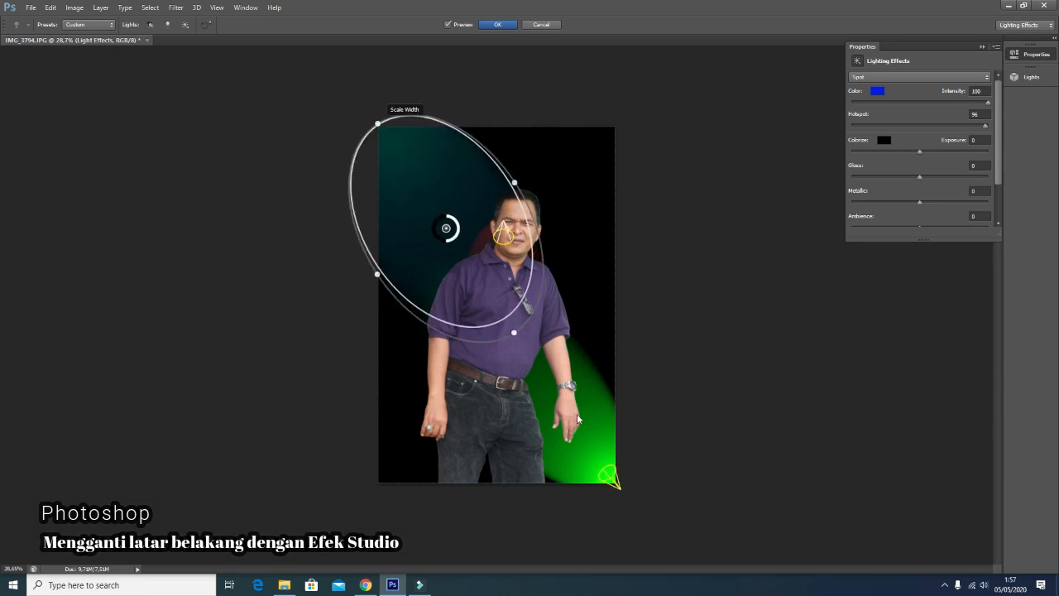
Reposition the green spotlight to shine diagonally down from the image's upper-right corner.
{"action": "left_click", "coordinate": [609, 477]}
{"action": "left_click_drag", "start_coordinate": [614, 437], "coordinate": [611, 150]}
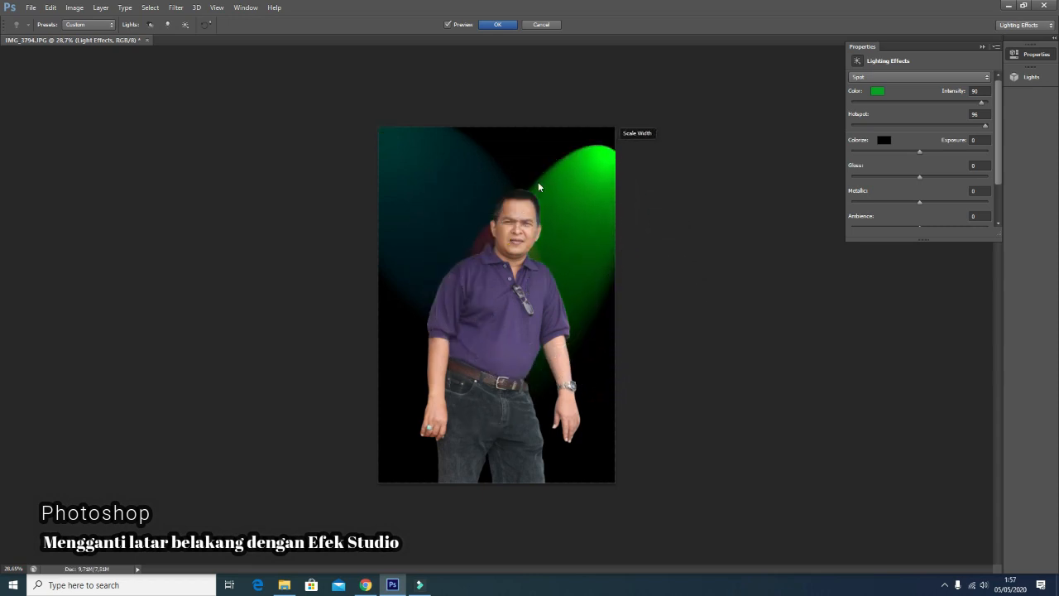
{"action": "left_click_drag", "start_coordinate": [477, 238], "coordinate": [485, 225]}
Set the red spotlight's intensity to 100, move and enlarge it behind the man's head, and apply the Lighting Effects filter.
{"action": "left_click", "coordinate": [505, 231]}
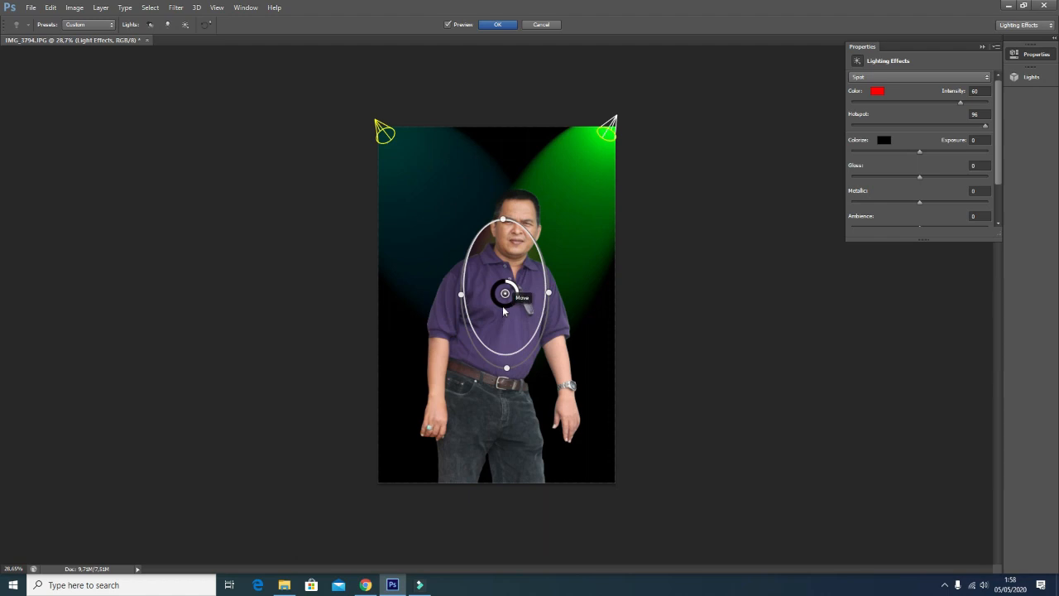
{"action": "left_click_drag", "start_coordinate": [505, 293], "coordinate": [506, 213]}
{"action": "left_click_drag", "start_coordinate": [503, 271], "coordinate": [502, 308]}
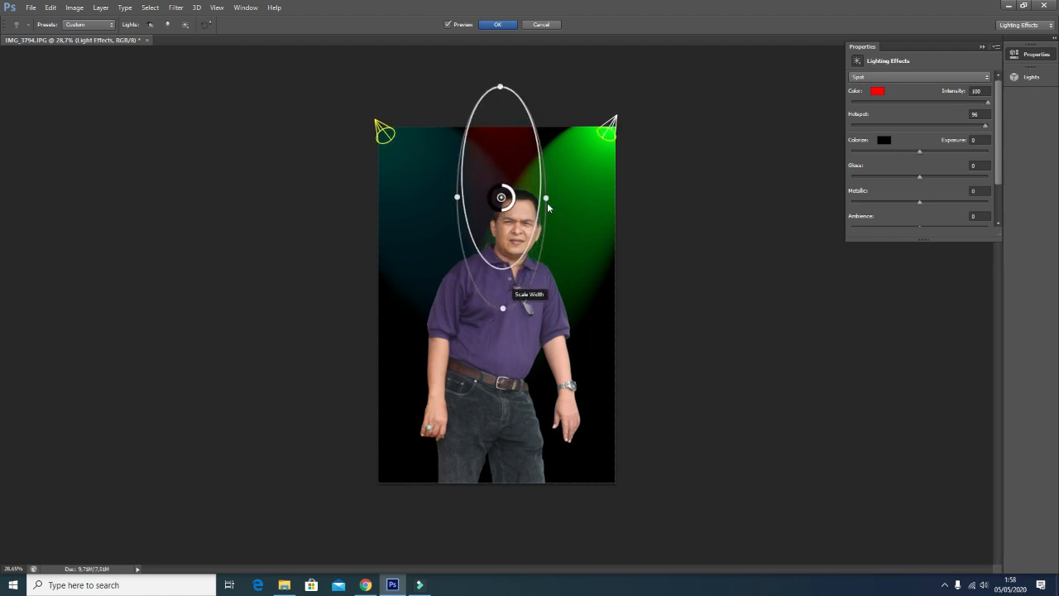
{"action": "left_click_drag", "start_coordinate": [546, 199], "coordinate": [515, 220]}
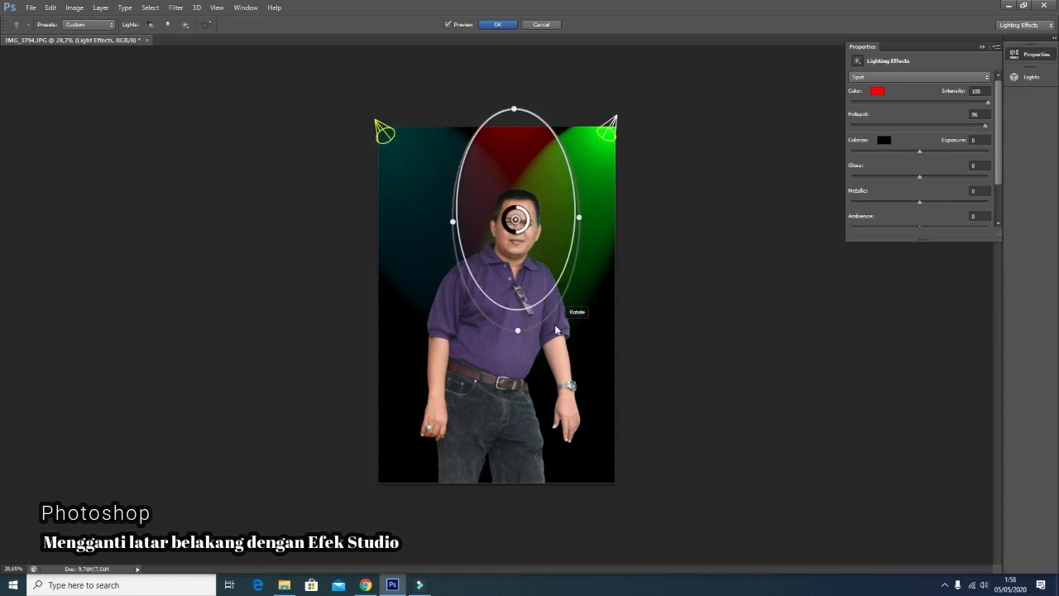
{"action": "left_click_drag", "start_coordinate": [519, 335], "coordinate": [521, 338]}
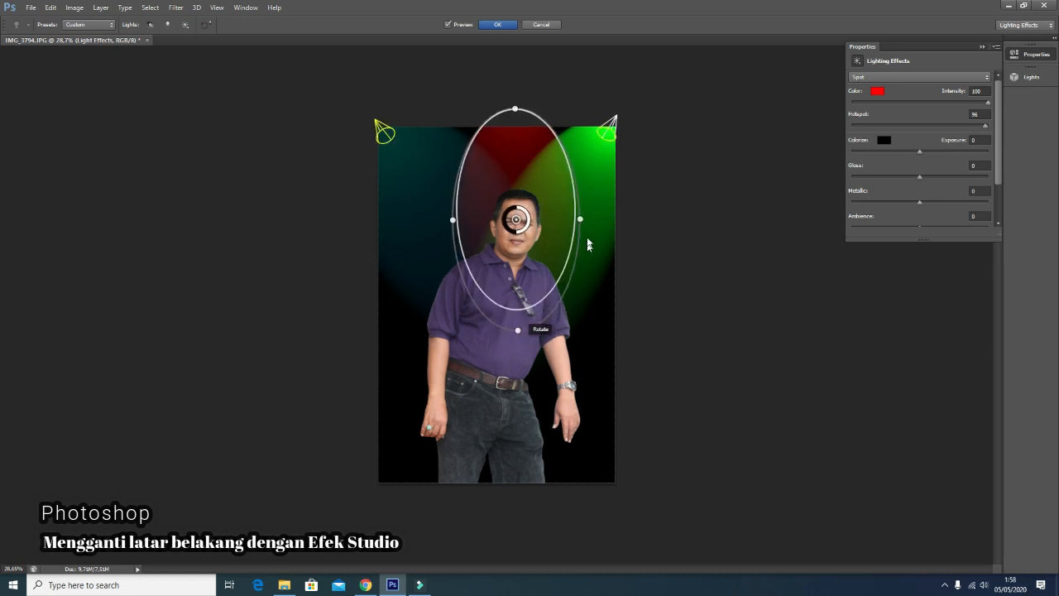
{"action": "left_click_drag", "start_coordinate": [580, 220], "coordinate": [585, 219]}
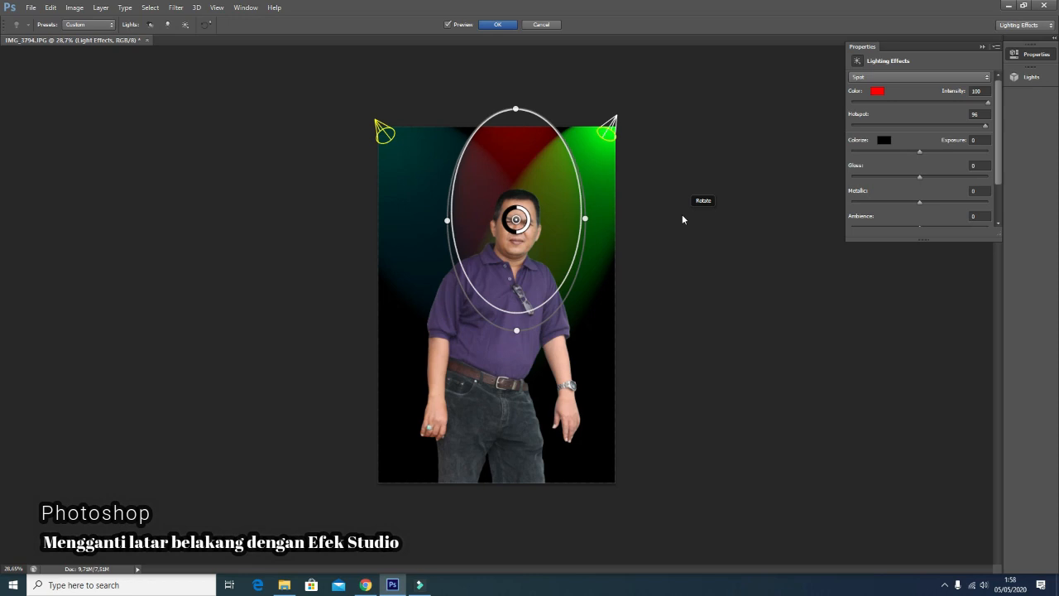
{"action": "left_click", "coordinate": [490, 27]}
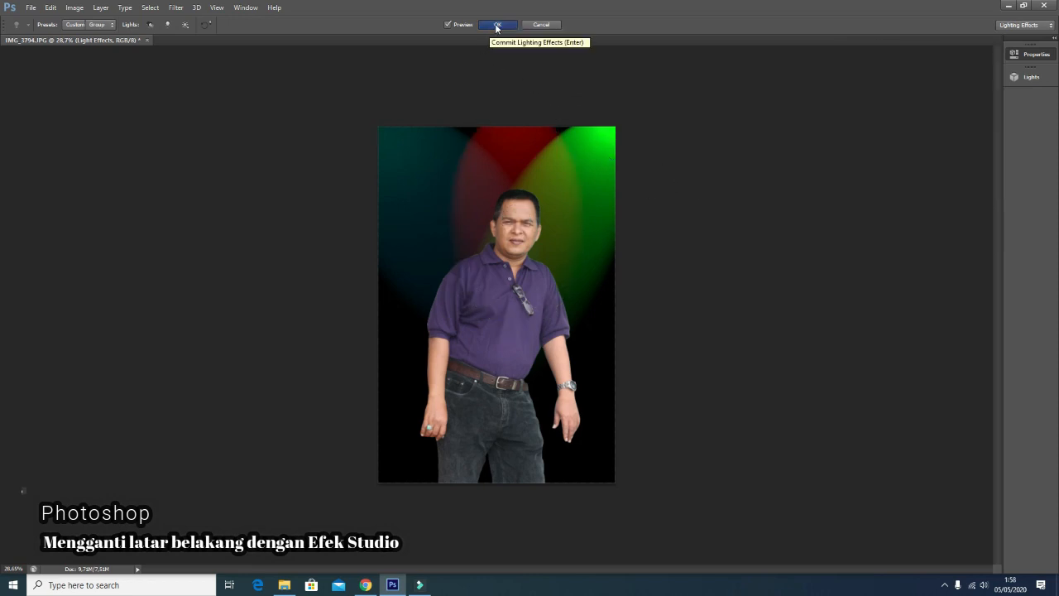
Add a 50-300mm Zoom lens flare at 100% brightness near the upper-left corner of the Background layer.
{"action": "left_click", "coordinate": [175, 8]}
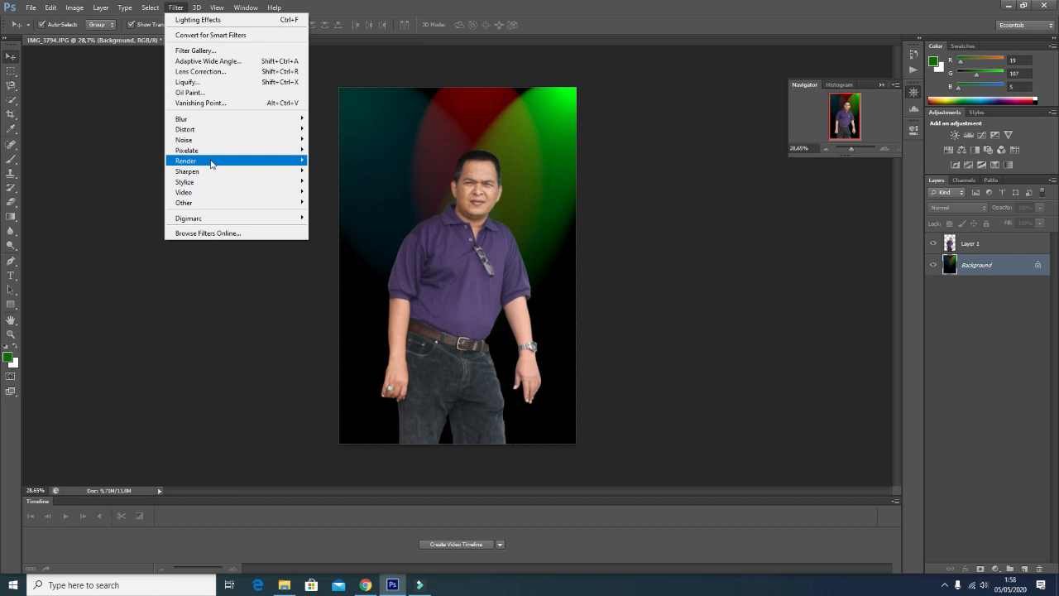
{"action": "mouse_move", "coordinate": [213, 162]}
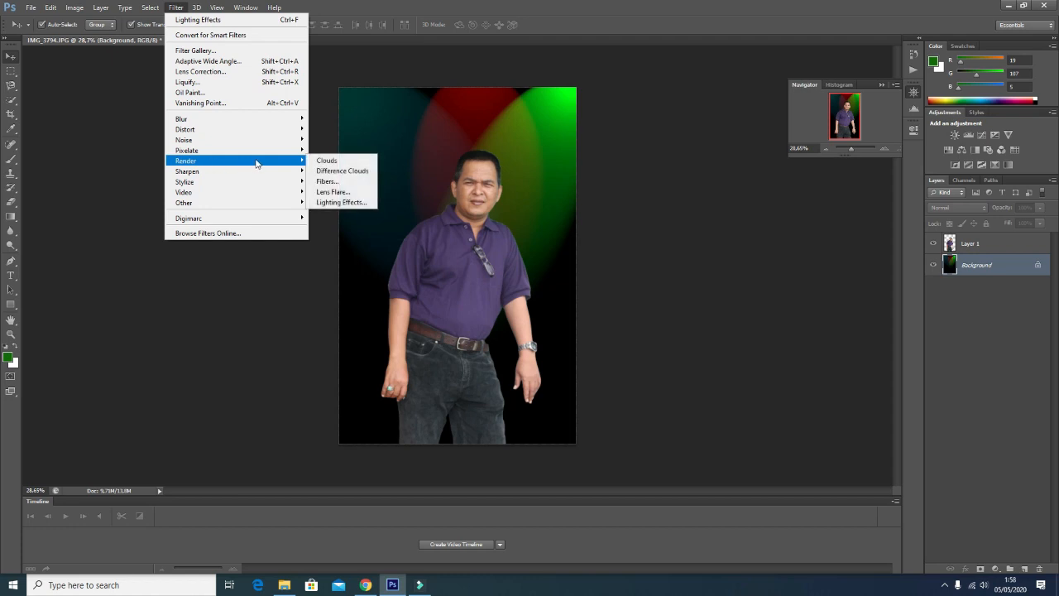
{"action": "left_click", "coordinate": [362, 192]}
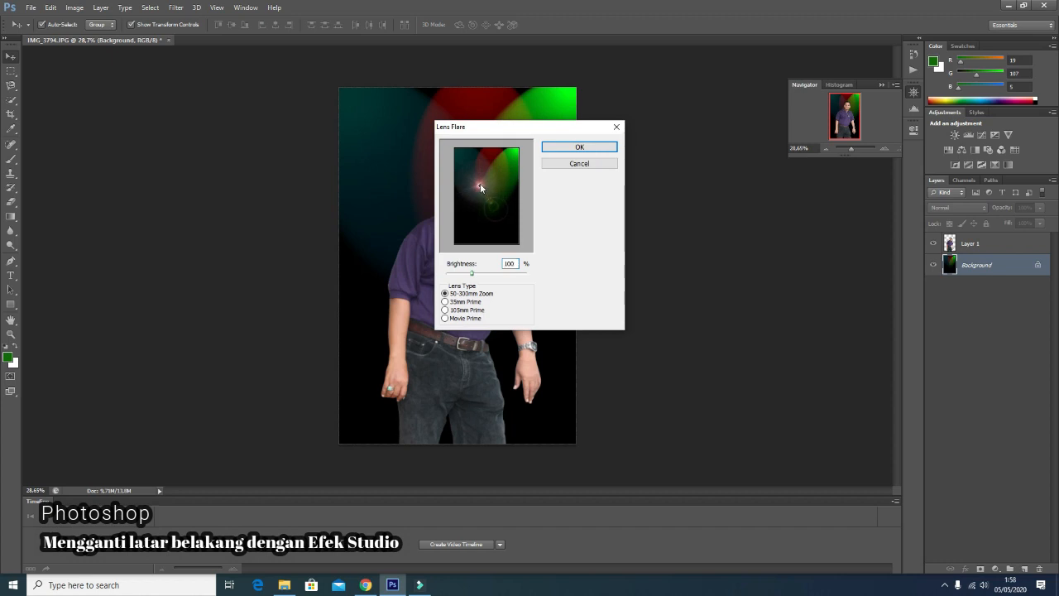
{"action": "left_click_drag", "start_coordinate": [480, 186], "coordinate": [471, 163]}
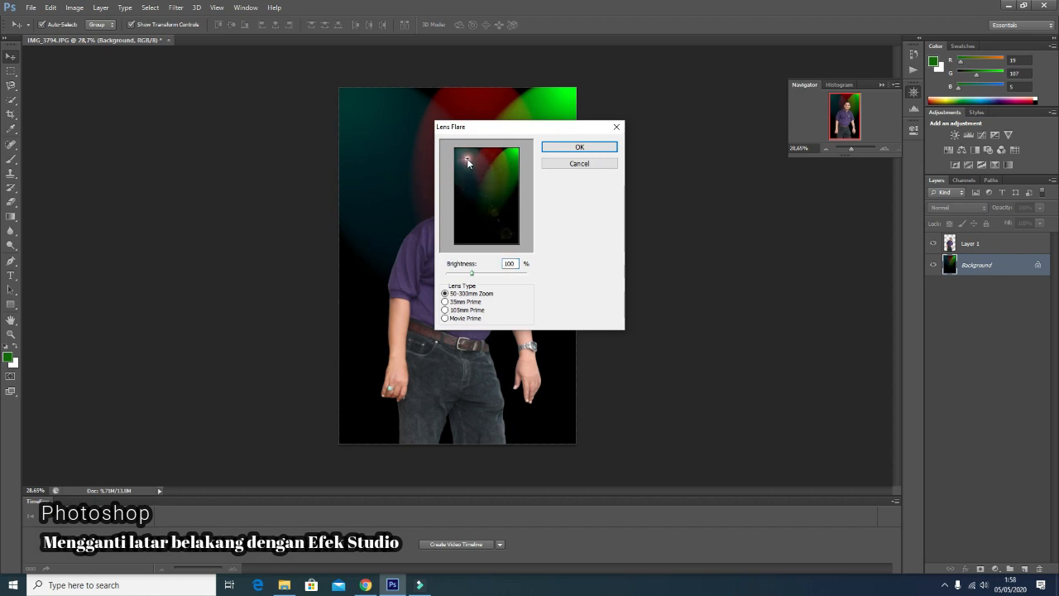
{"action": "left_click", "coordinate": [564, 149]}
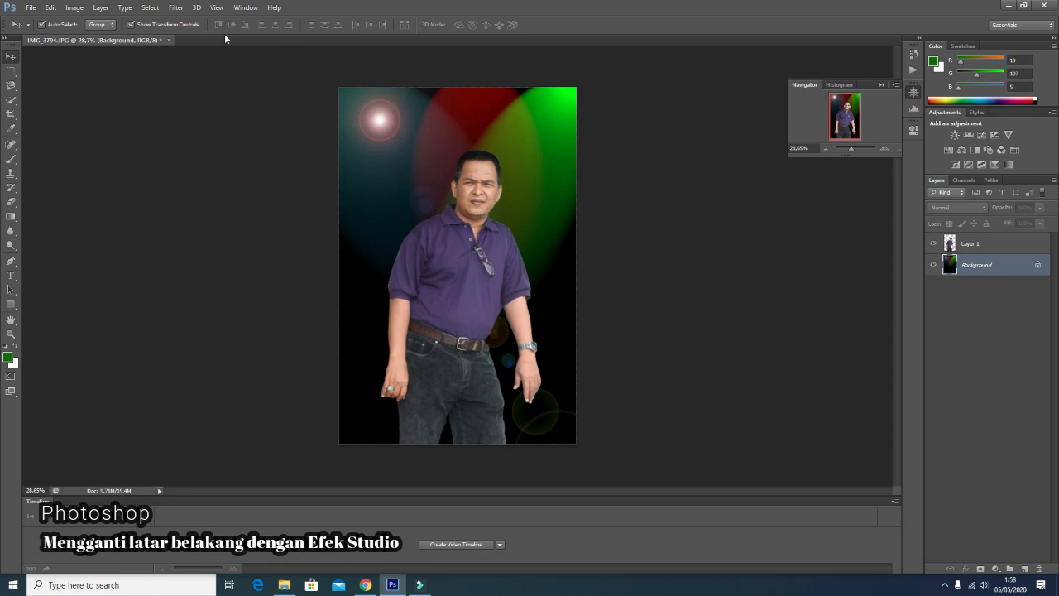
Save the image as EFEK STUDIO in Photoshop format on Local Disk (D:), with Maximize Compatibility on.
{"action": "left_click", "coordinate": [31, 9]}
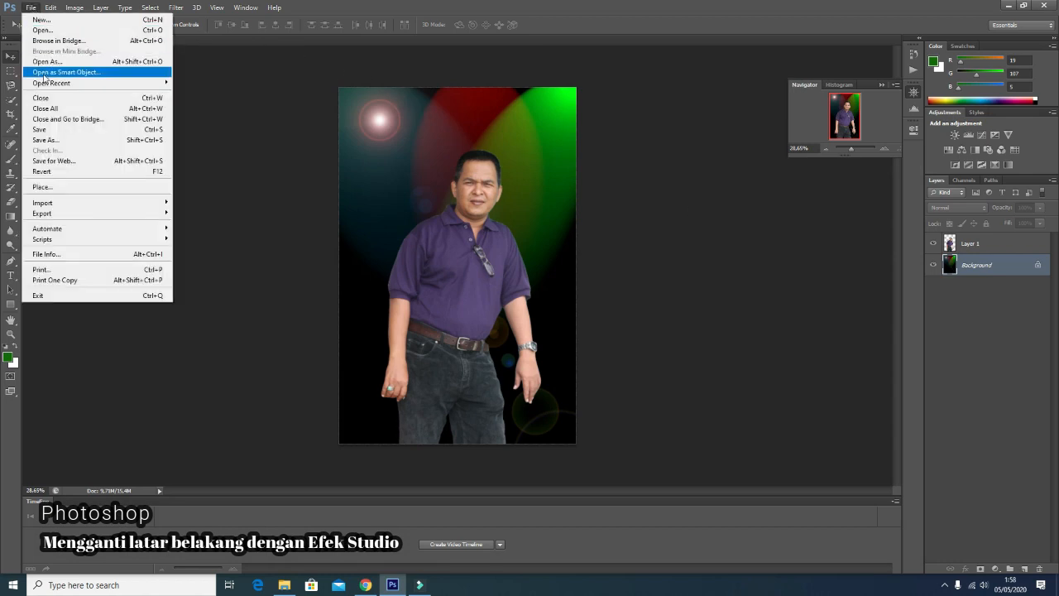
{"action": "left_click", "coordinate": [57, 139]}
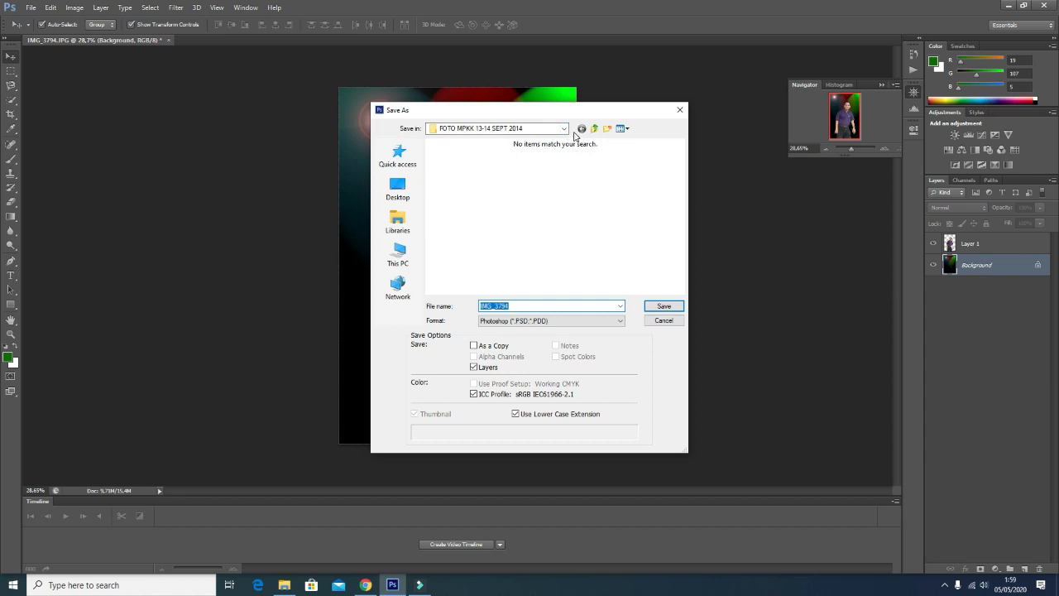
{"action": "left_click", "coordinate": [564, 129]}
{"action": "left_click", "coordinate": [564, 129]}
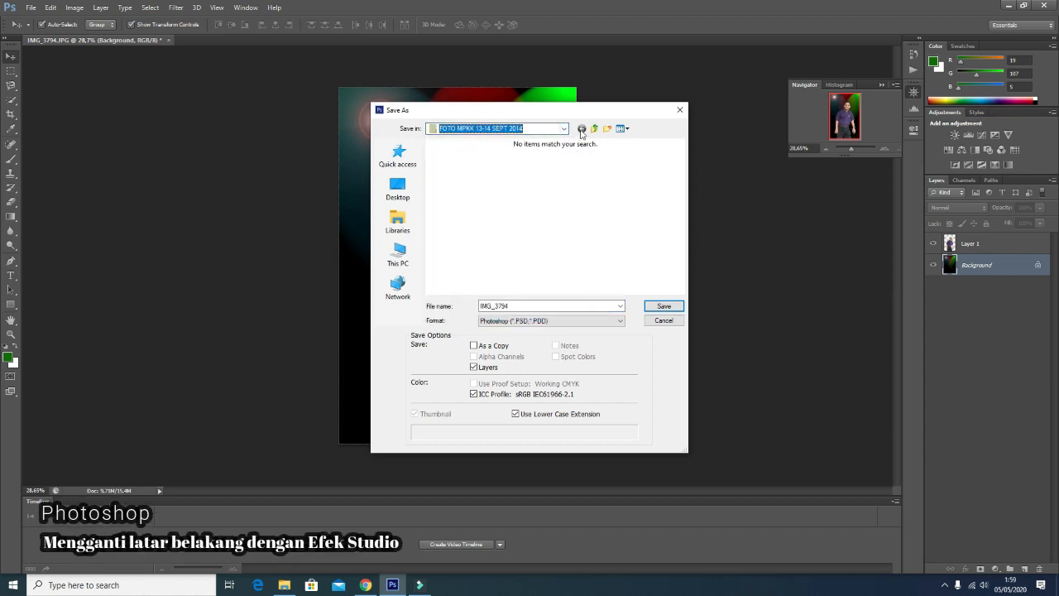
{"action": "left_click", "coordinate": [566, 129]}
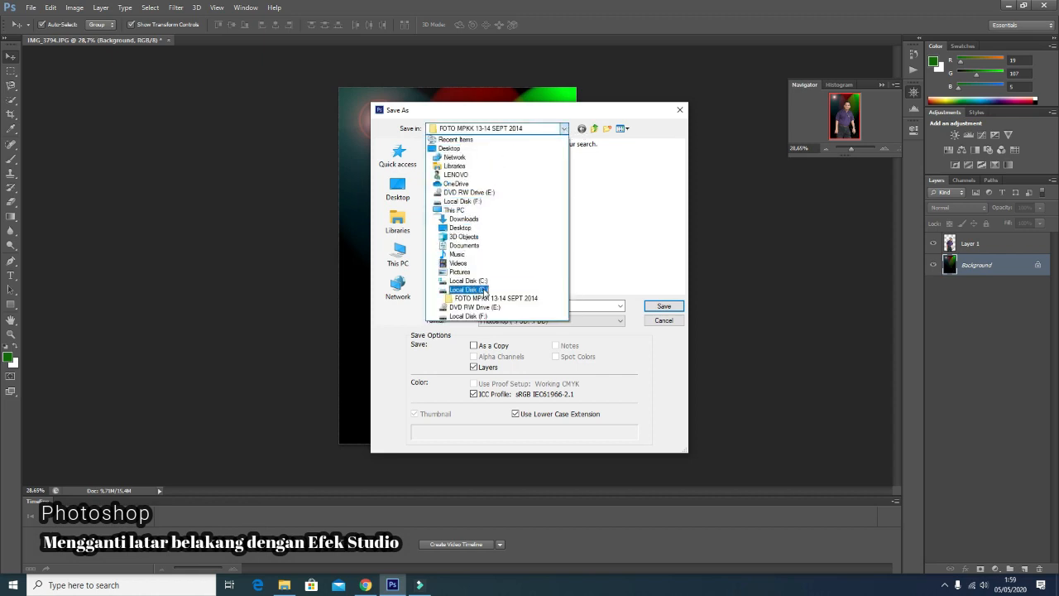
{"action": "left_click", "coordinate": [468, 289]}
{"action": "double_click", "coordinate": [532, 305]}
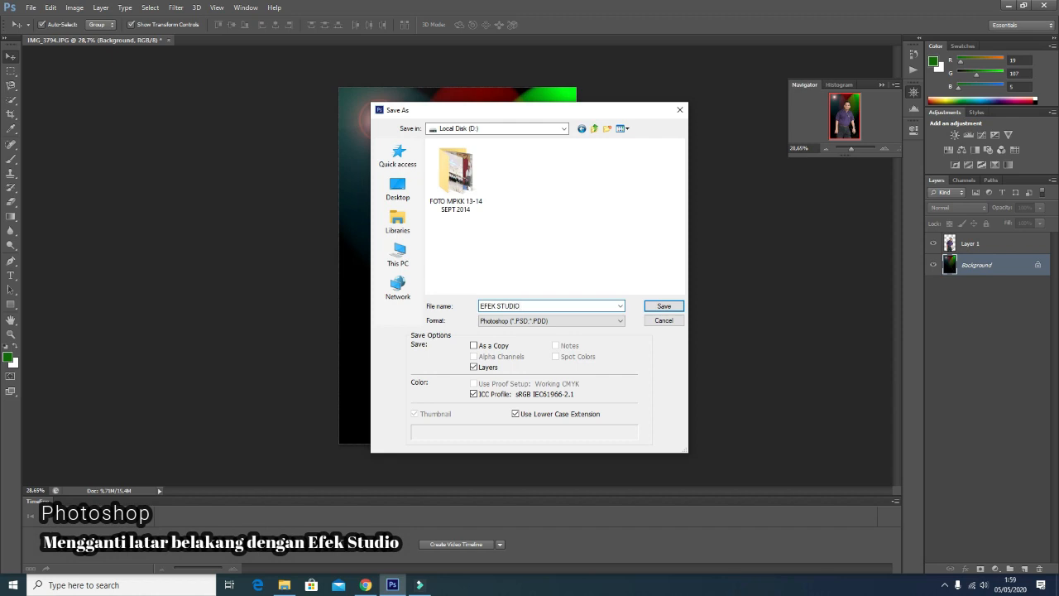
{"action": "left_click", "coordinate": [665, 306]}
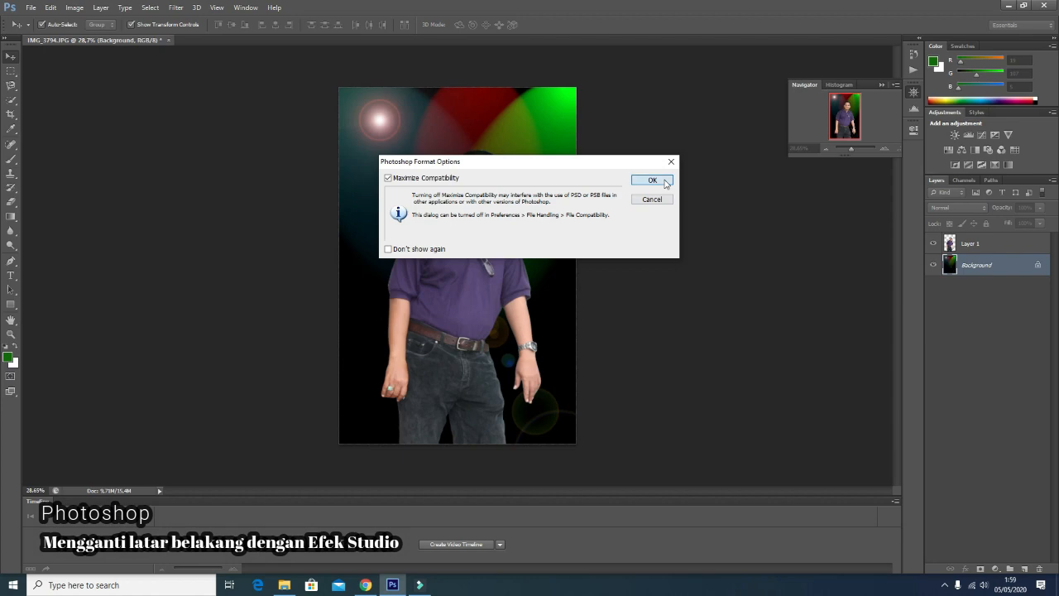
{"action": "left_click", "coordinate": [652, 180]}
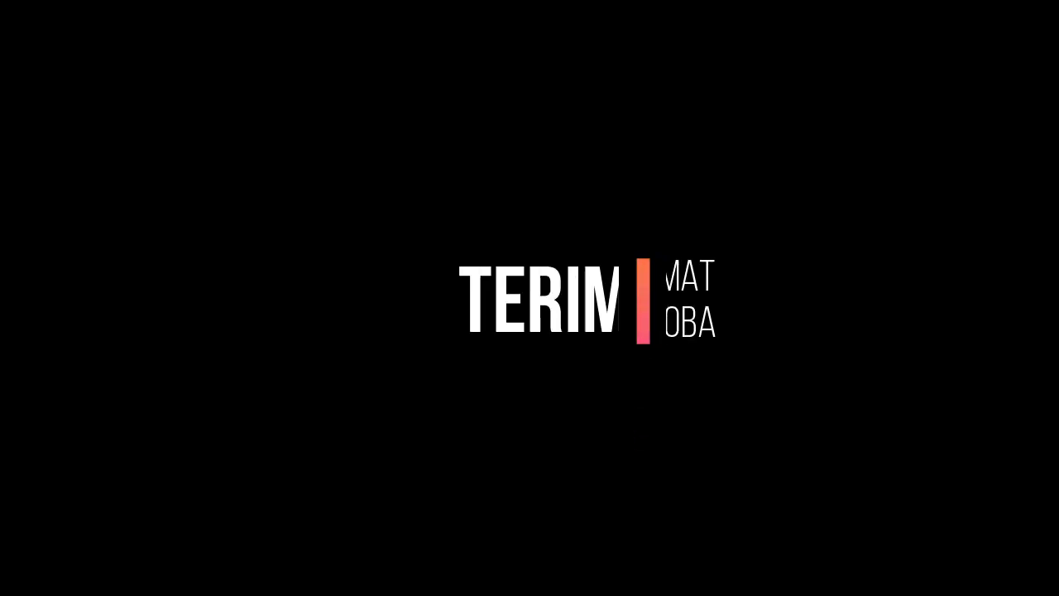